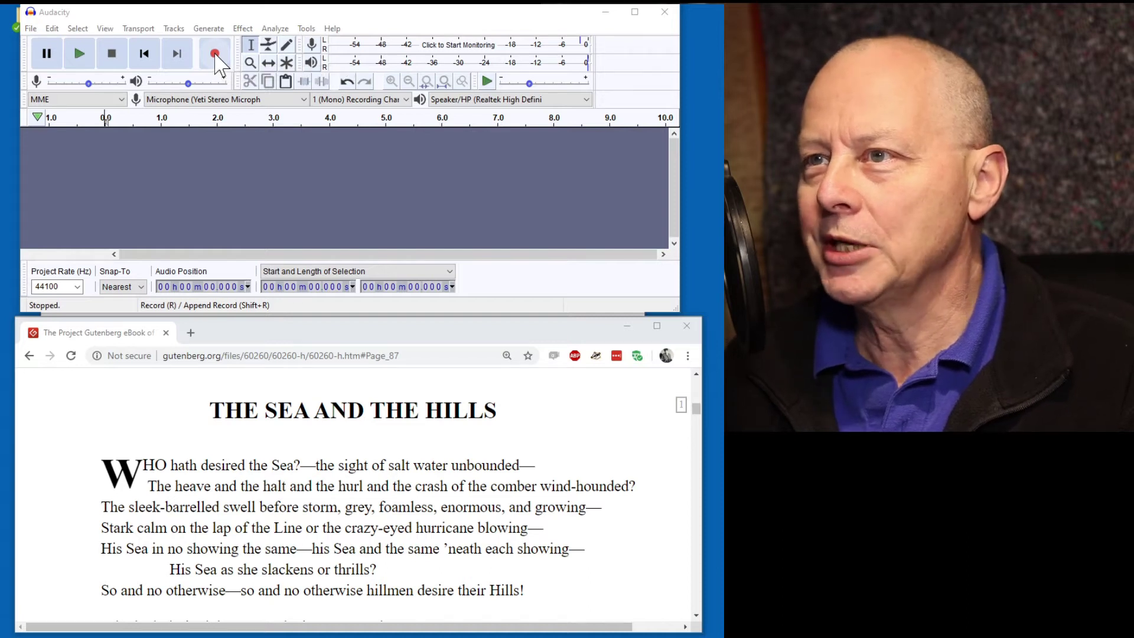
Record a trial reading of the poem's opening, highlight its tallest peak near 15.8 s, and remove the track
click(215, 55)
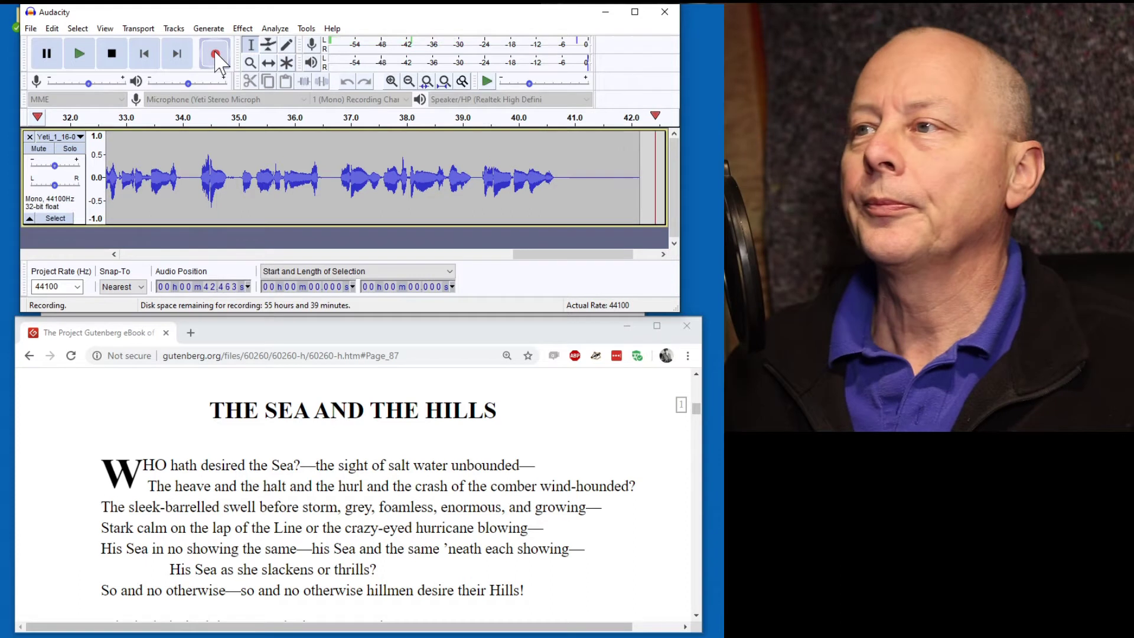
click(111, 53)
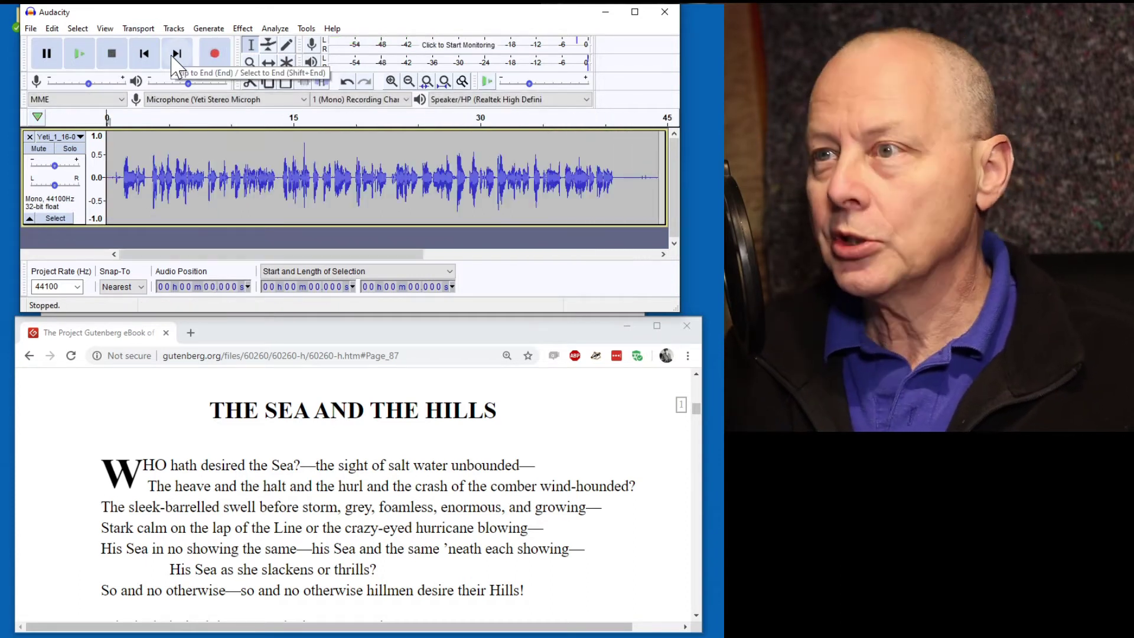
key(ctrl+f)
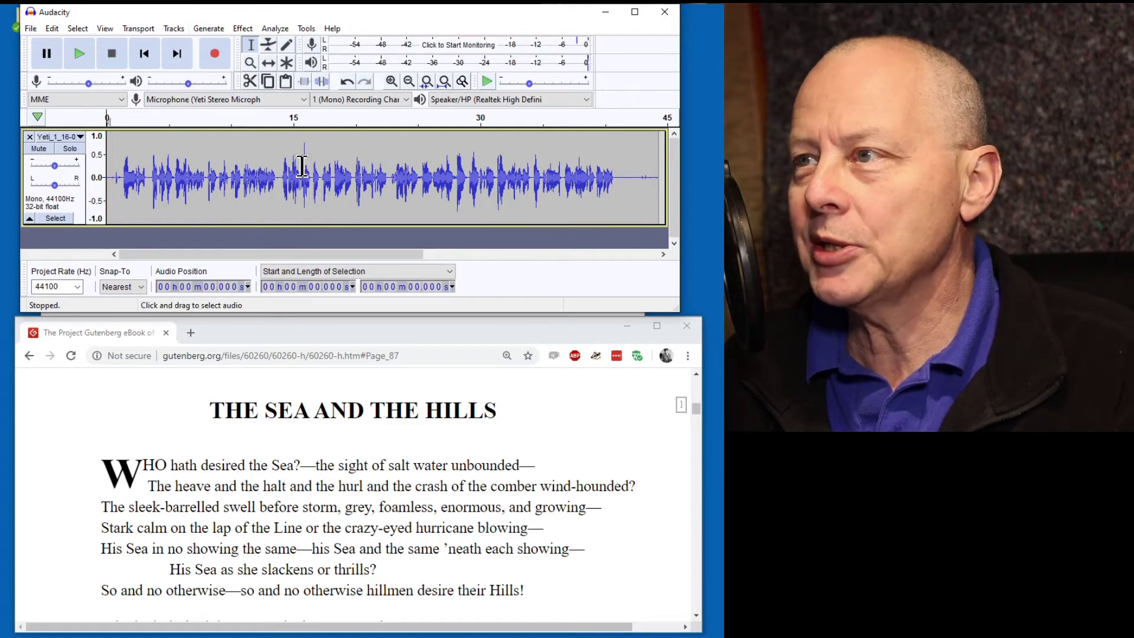
drag(303, 164, 308, 164)
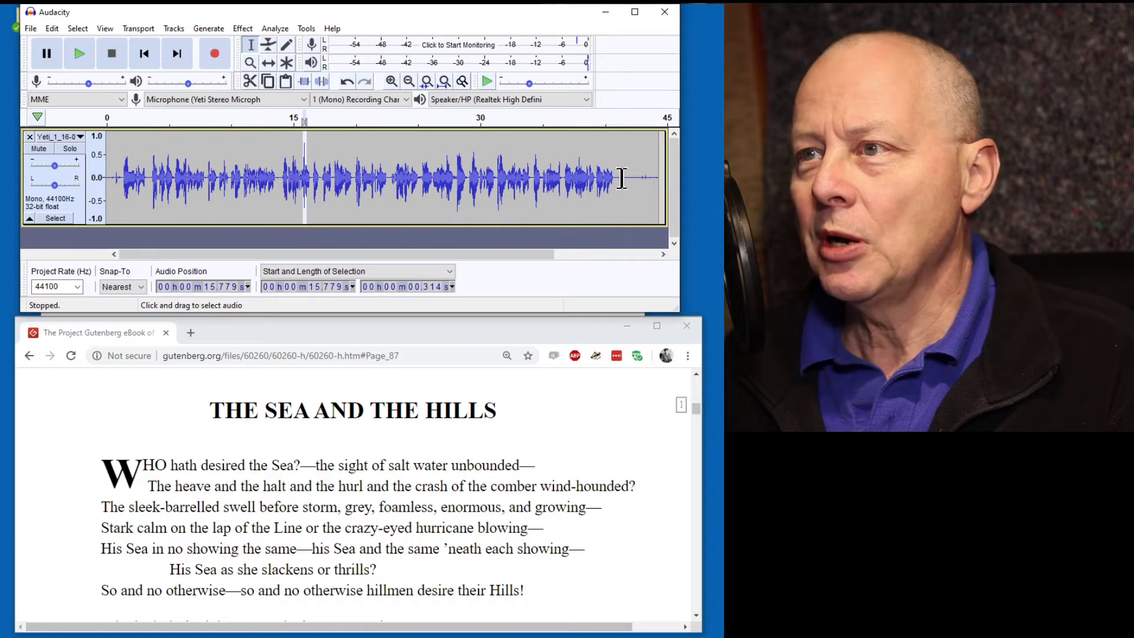
click(28, 136)
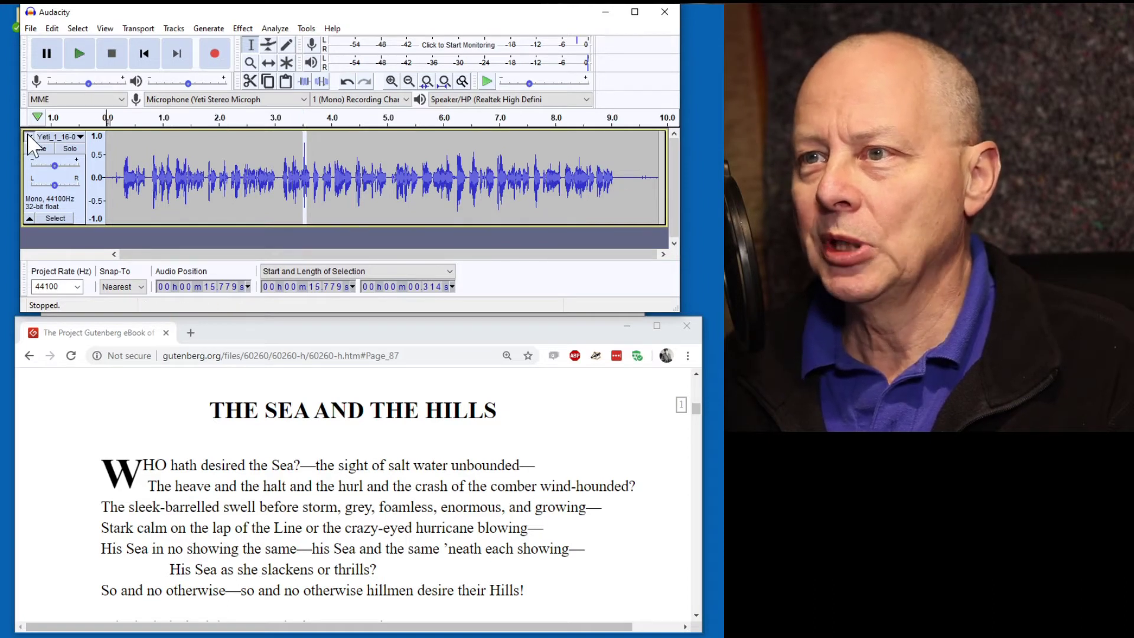
Record a new reading of the poem about 39 seconds long and fit the whole take in view
click(215, 56)
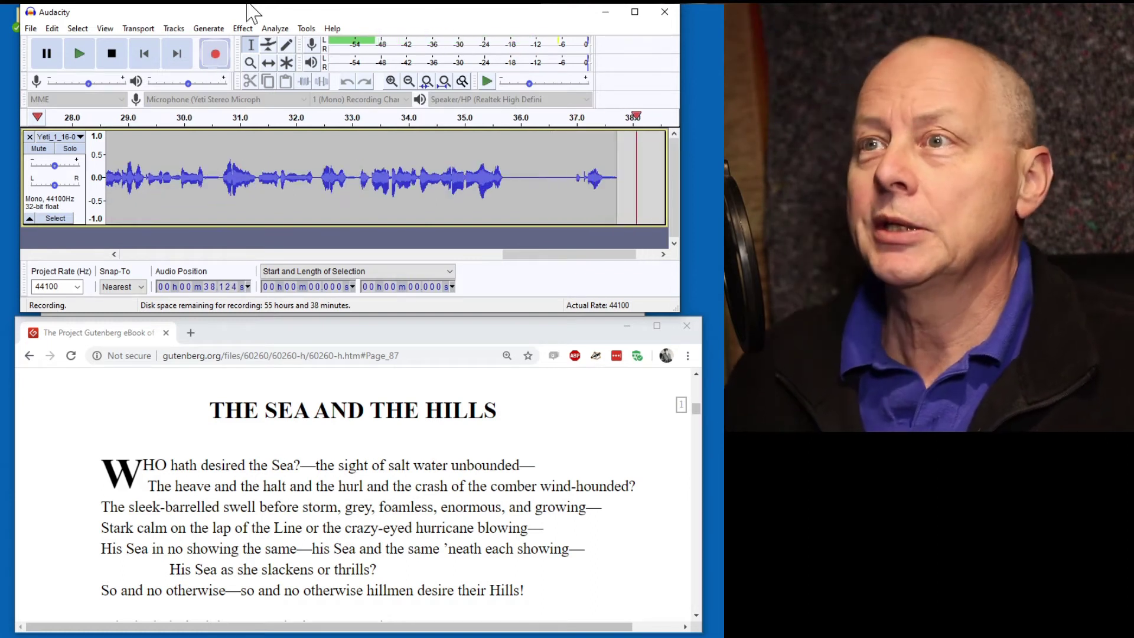
click(111, 56)
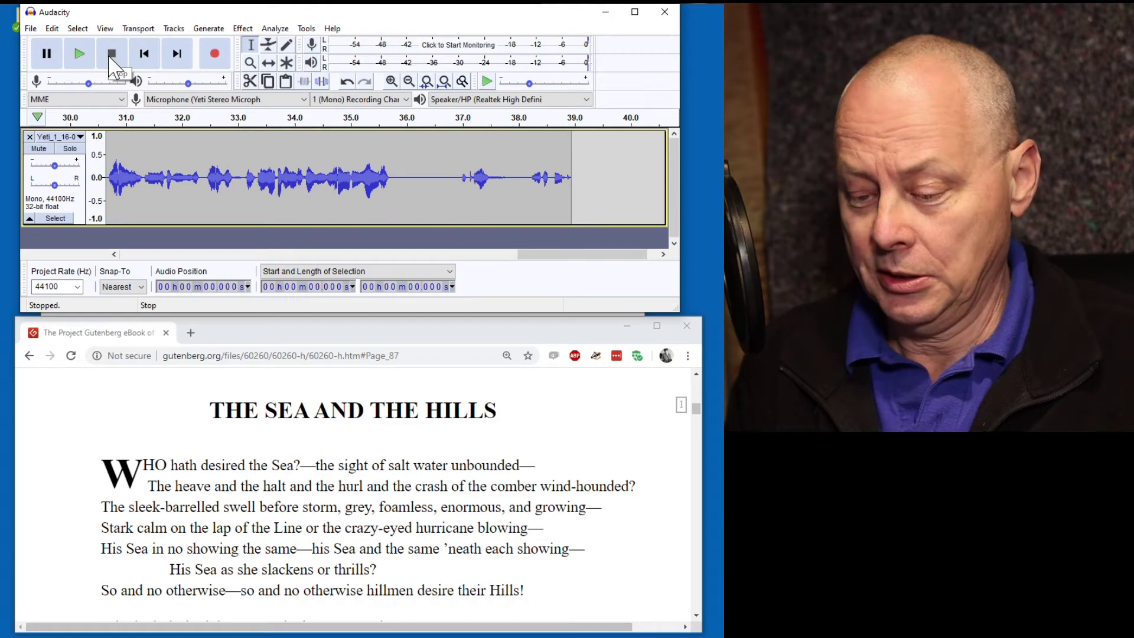
key(ctrl+f)
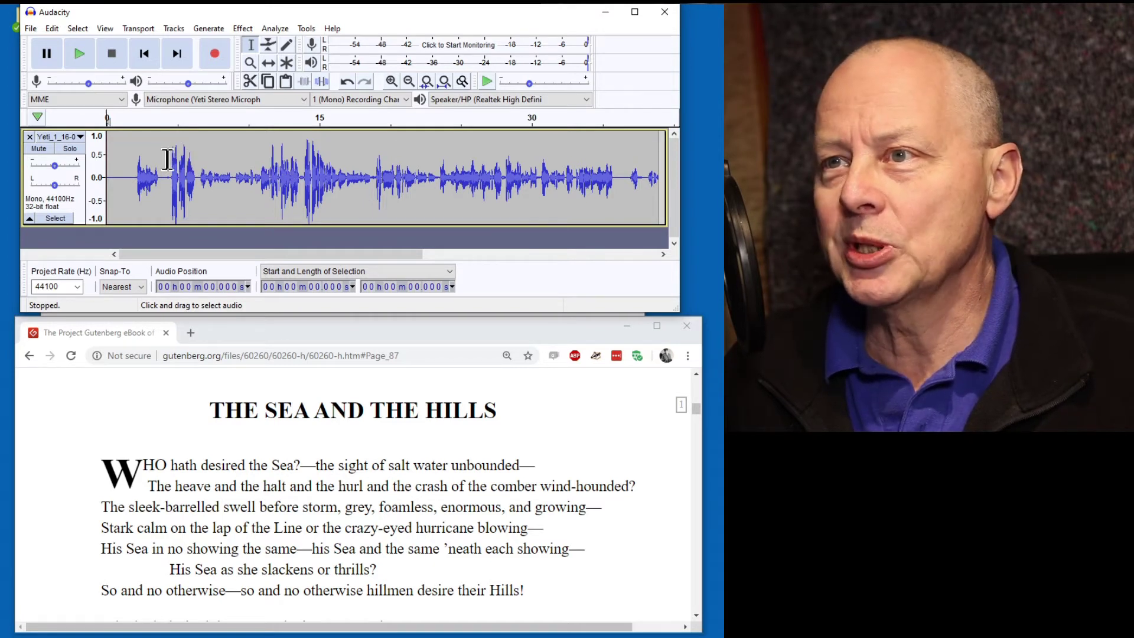
Highlight the quiet passage after 6.3 s and the loud passage after 13.5 s, and listen to the take from near its start
drag(168, 159, 196, 161)
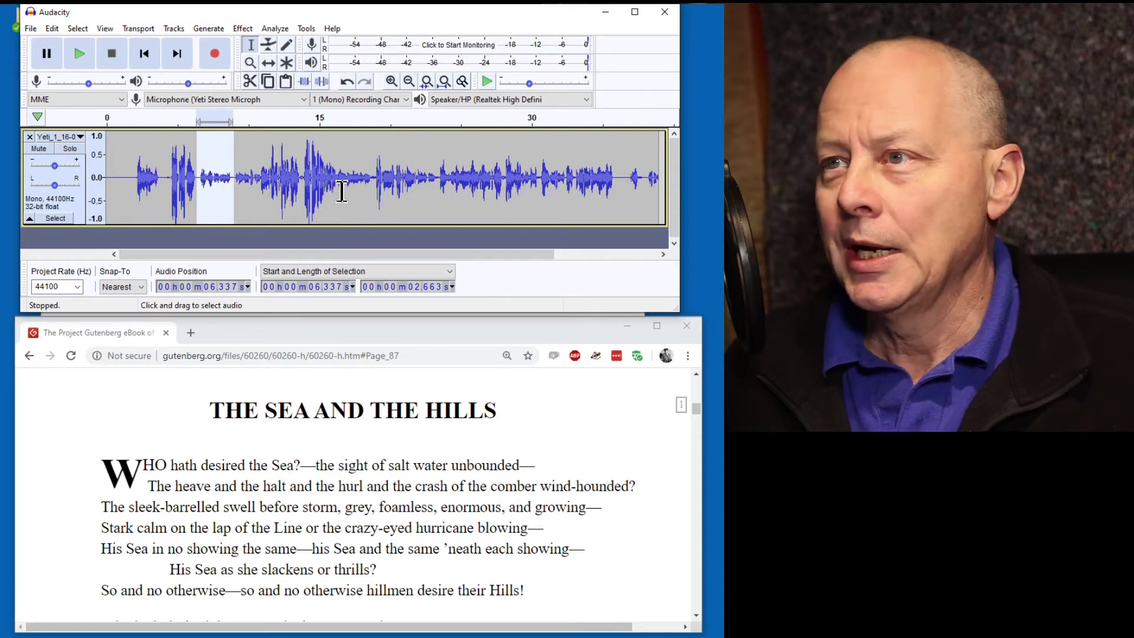
drag(298, 142, 338, 154)
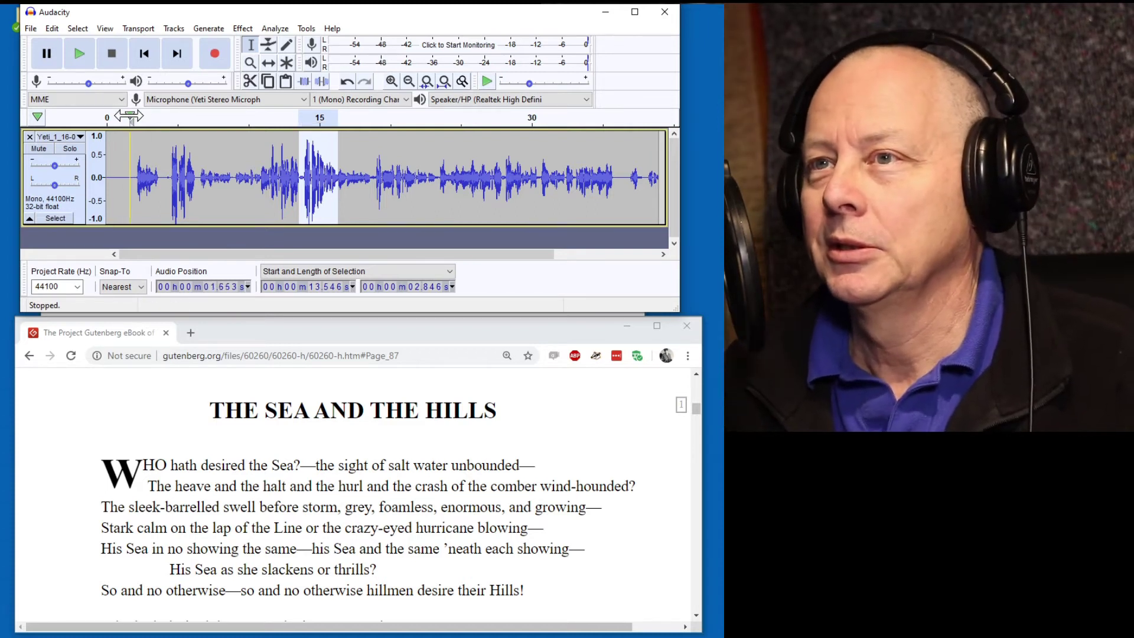
click(127, 121)
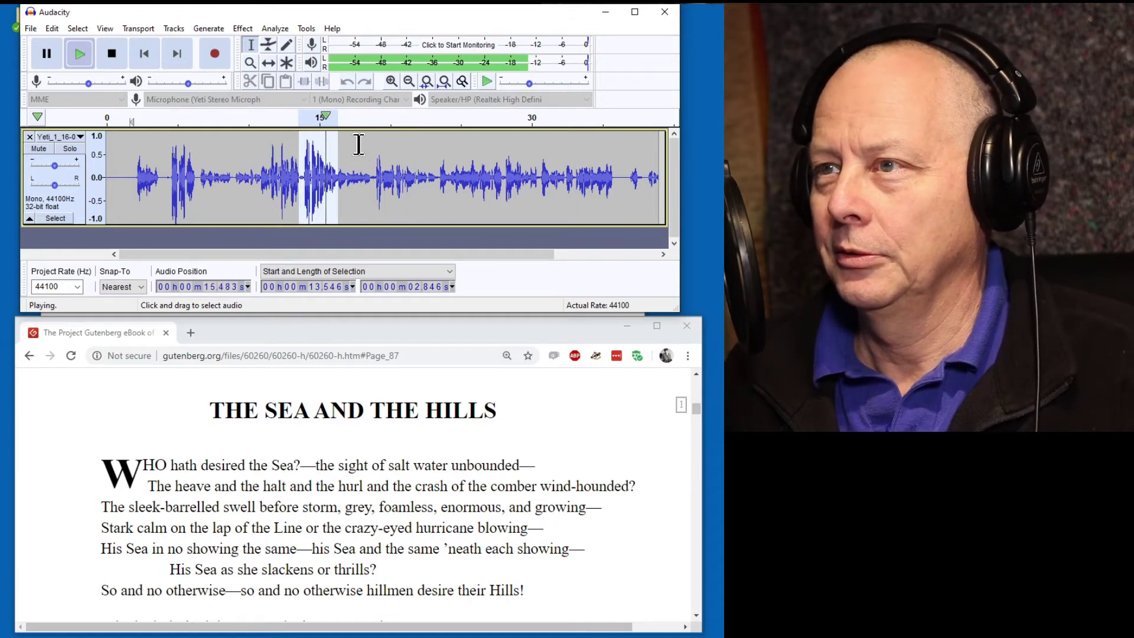
click(116, 55)
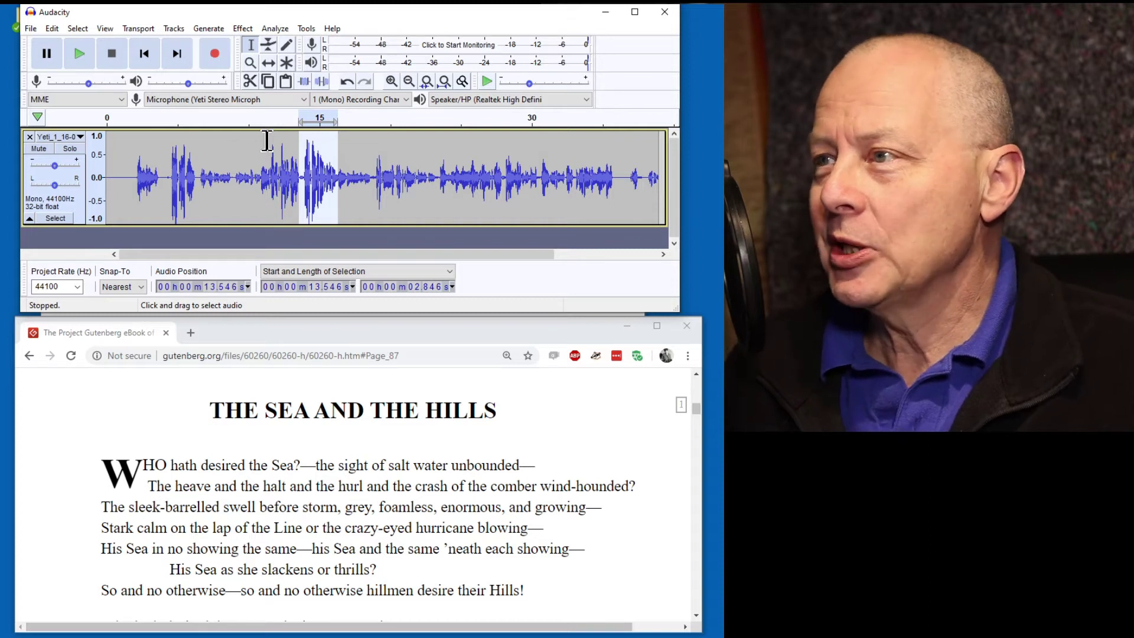
Measure the loud passage from about 4.18 to 6.43 s as the foreground in Contrast analysis
click(184, 123)
click(170, 177)
drag(166, 180, 196, 181)
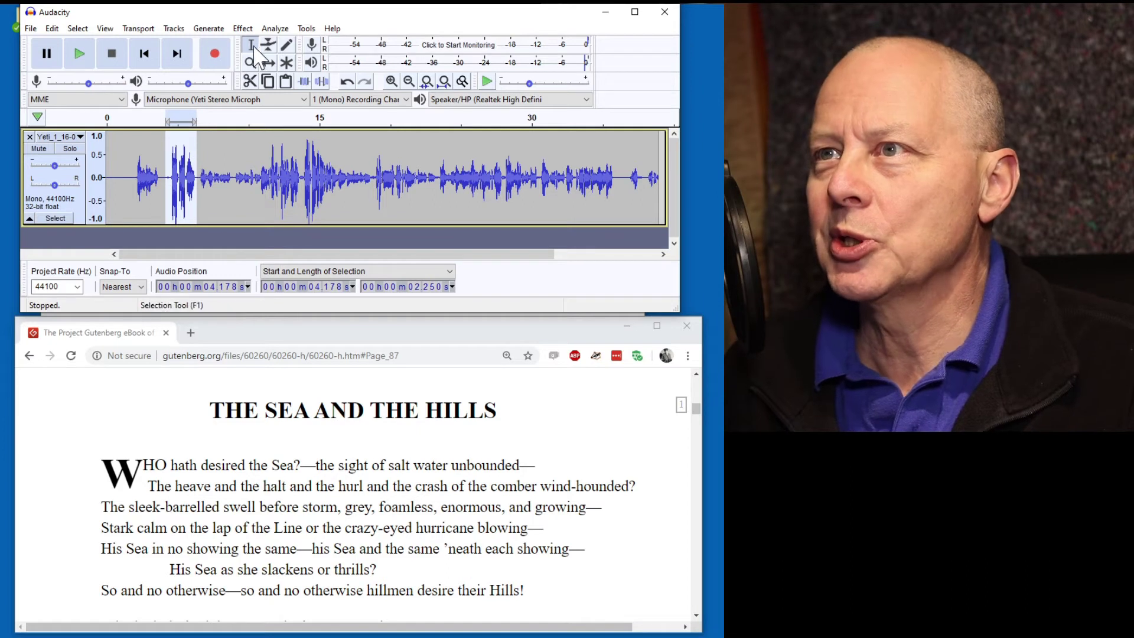
click(275, 29)
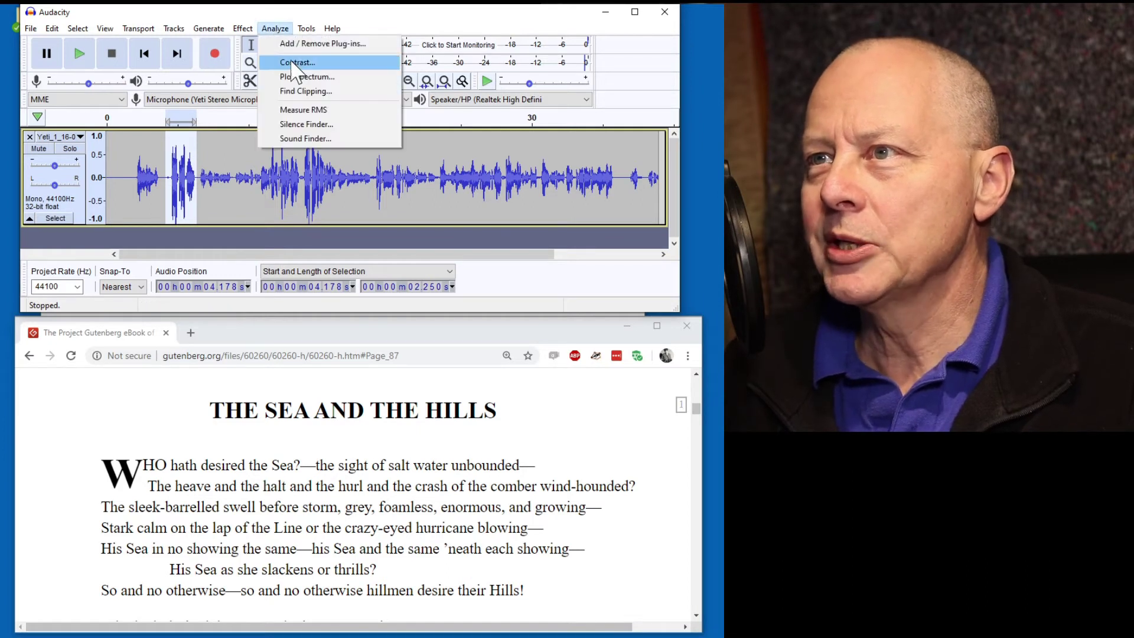
click(296, 63)
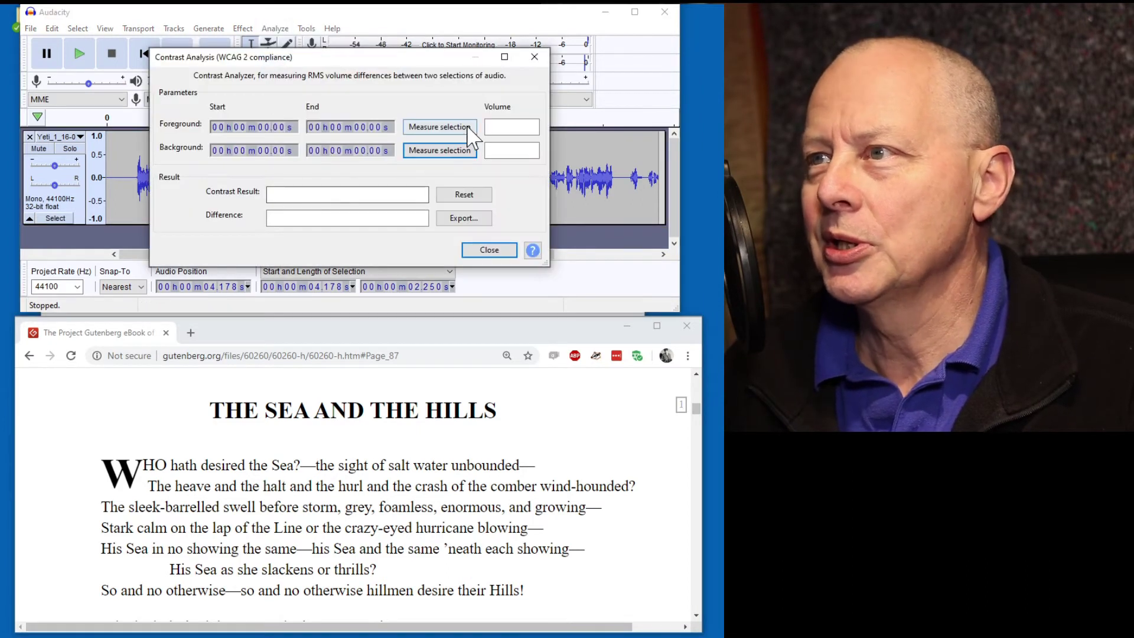
click(440, 127)
Measure the quiet passage from about 6.43 to 8.82 s as the contrast background, and close the analysis
drag(408, 59, 317, 260)
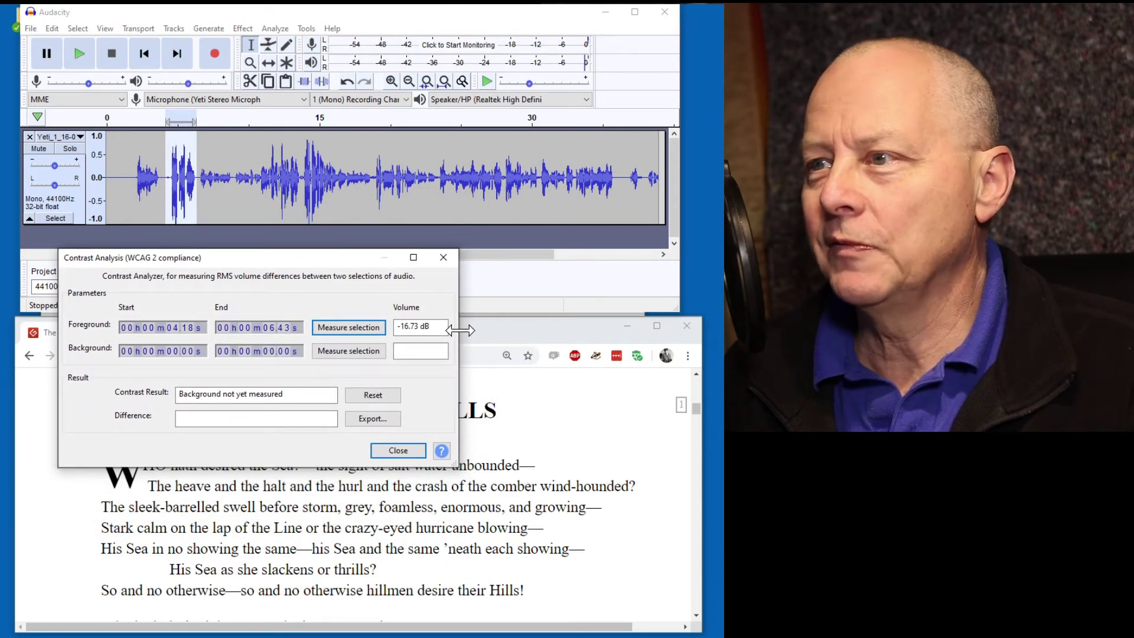
drag(230, 177, 200, 164)
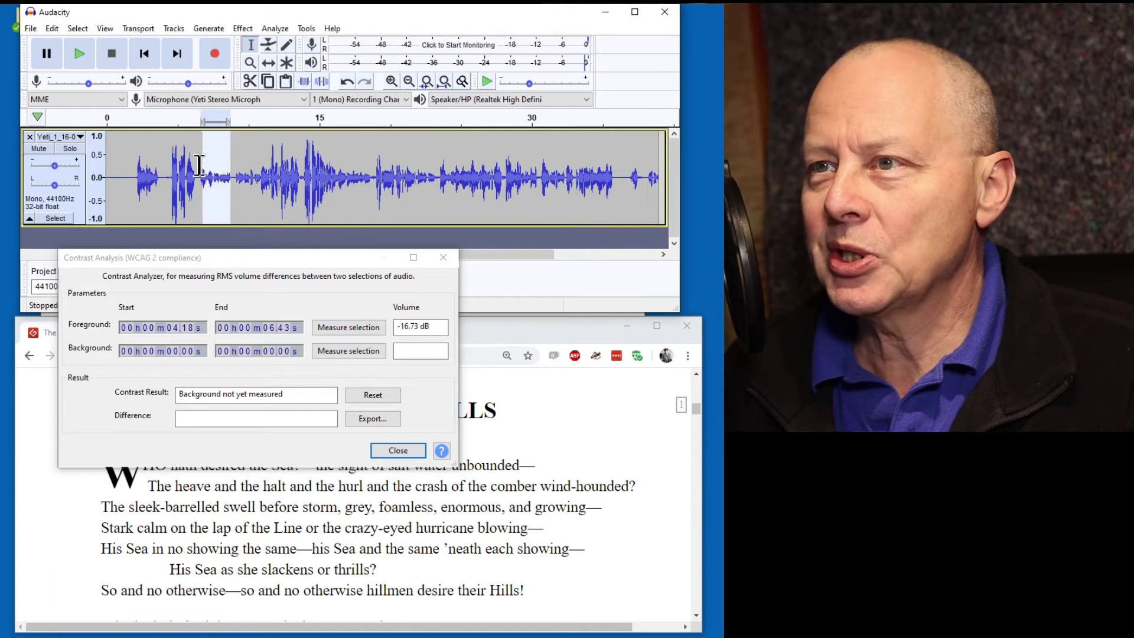
click(348, 352)
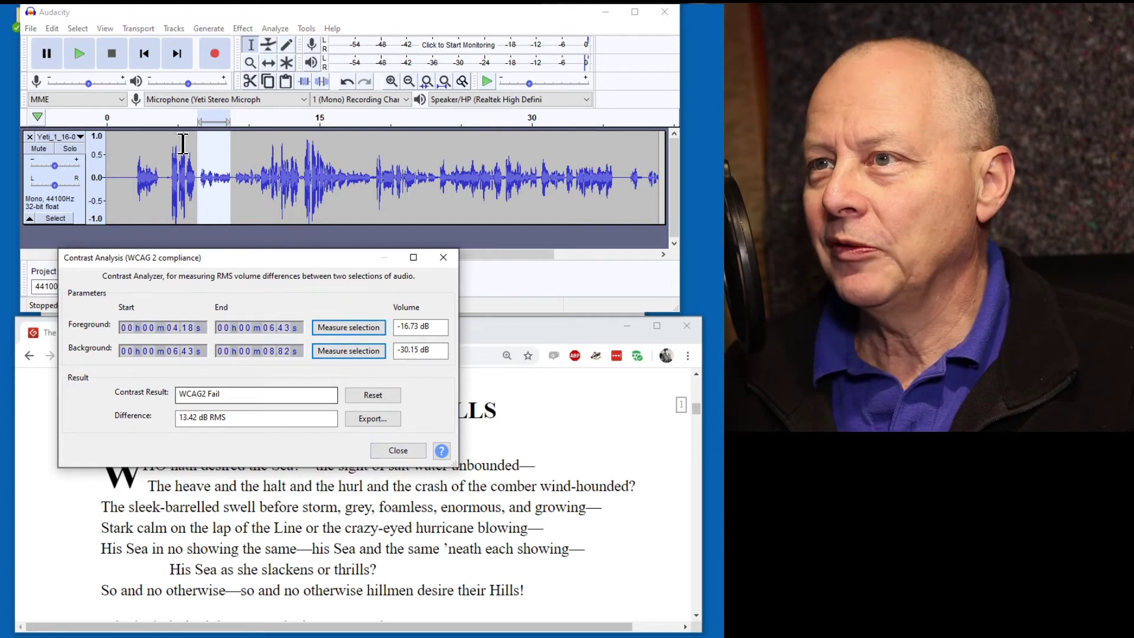
click(394, 451)
Amplify the quiet passage starting at about 6.5 s and lasting 4.1 s by 13 dB, with clipping allowed
drag(257, 177, 199, 172)
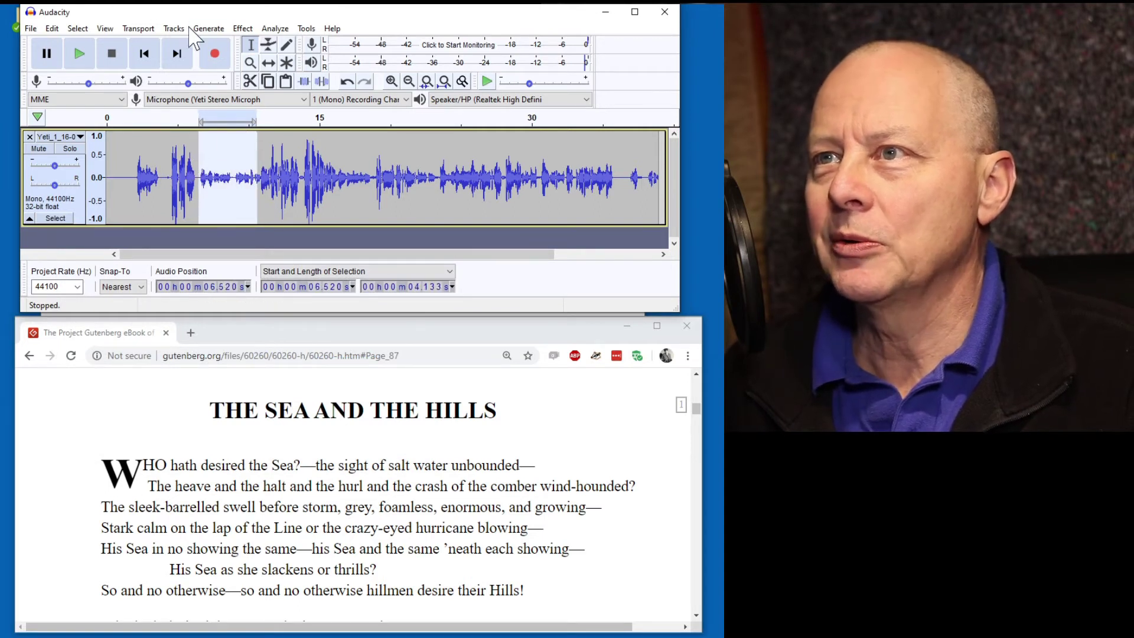
click(242, 28)
click(268, 81)
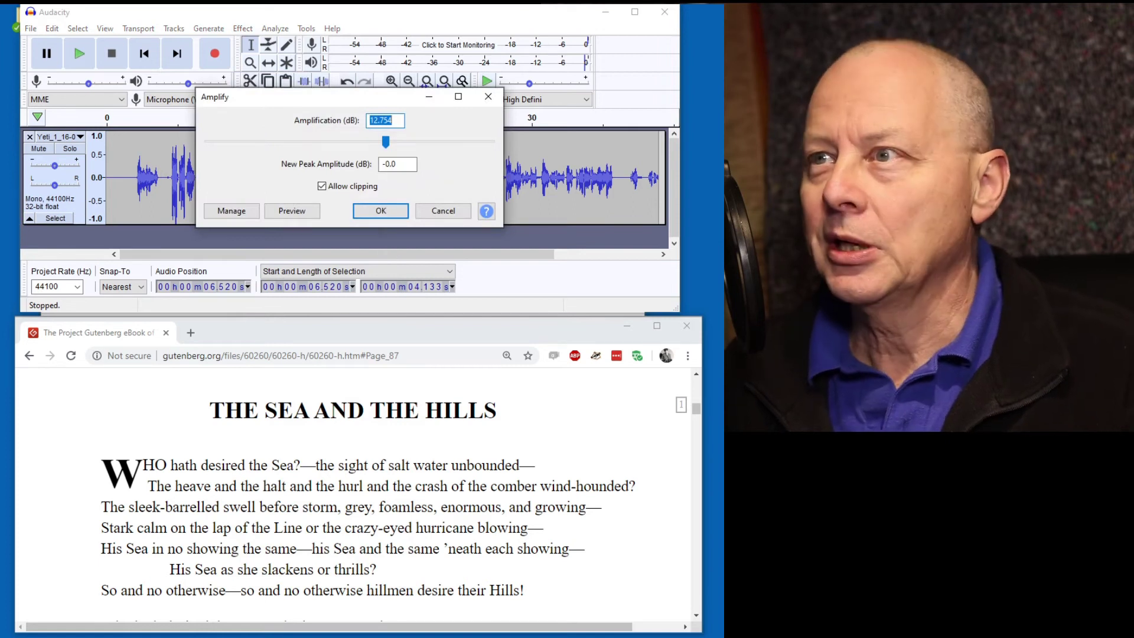
text(13)
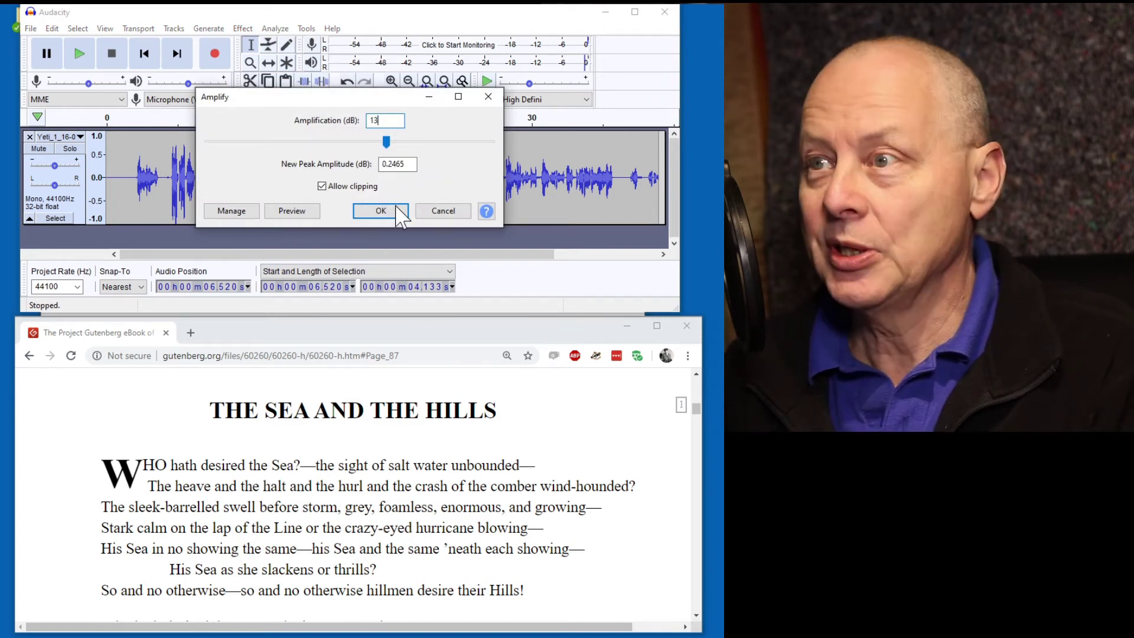
click(392, 209)
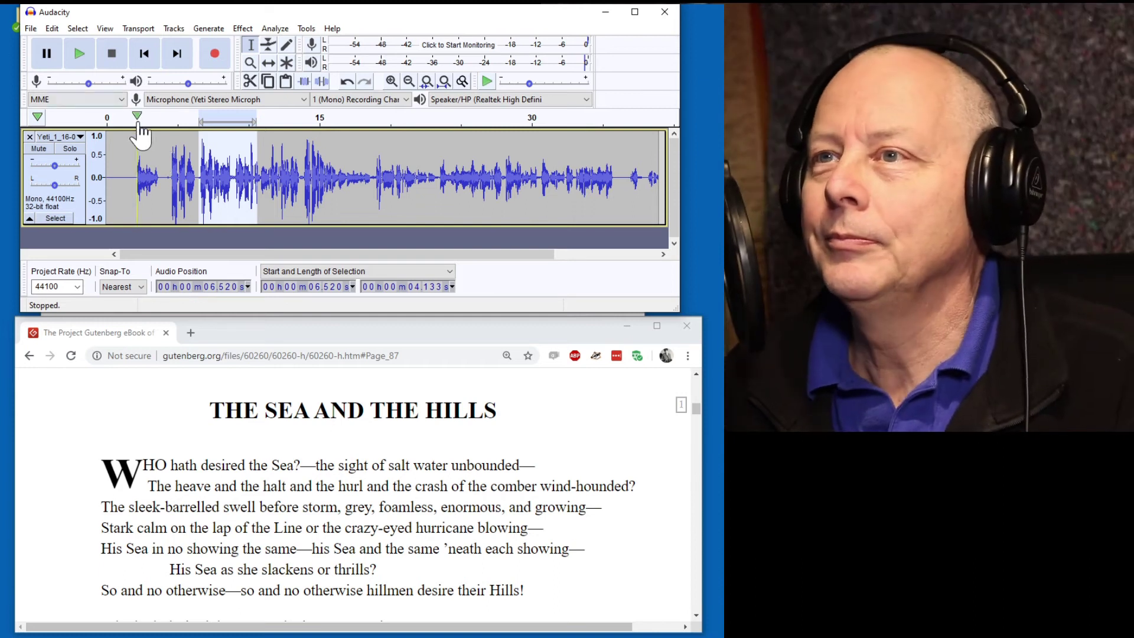
Listen to the take from about 4.3 s through the amplified passage, and undo the amplification
click(167, 119)
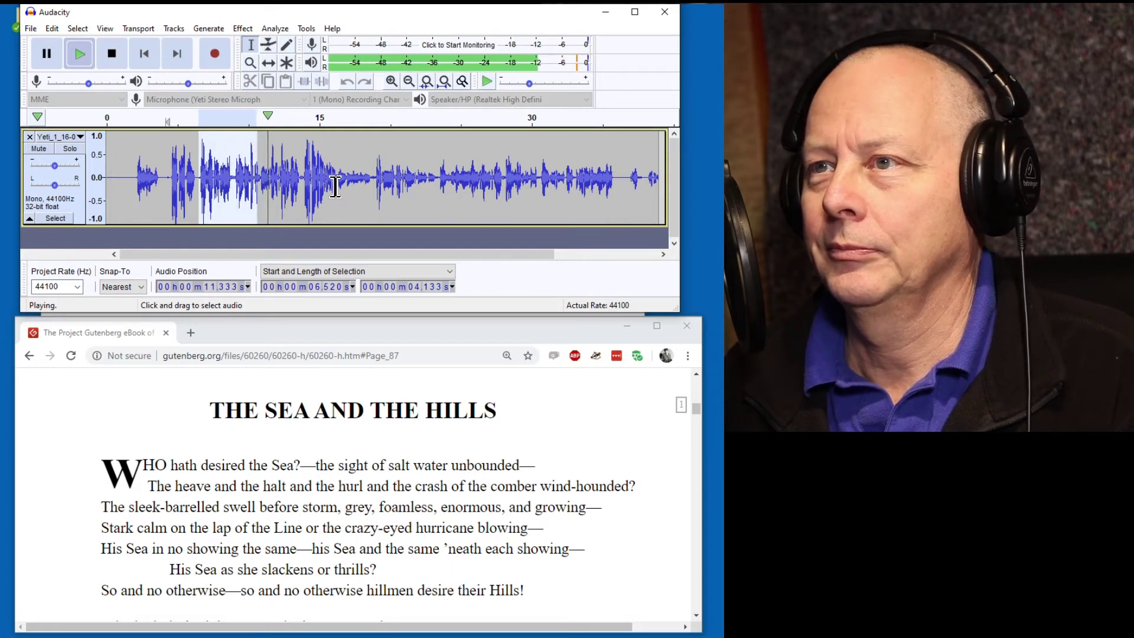
click(114, 54)
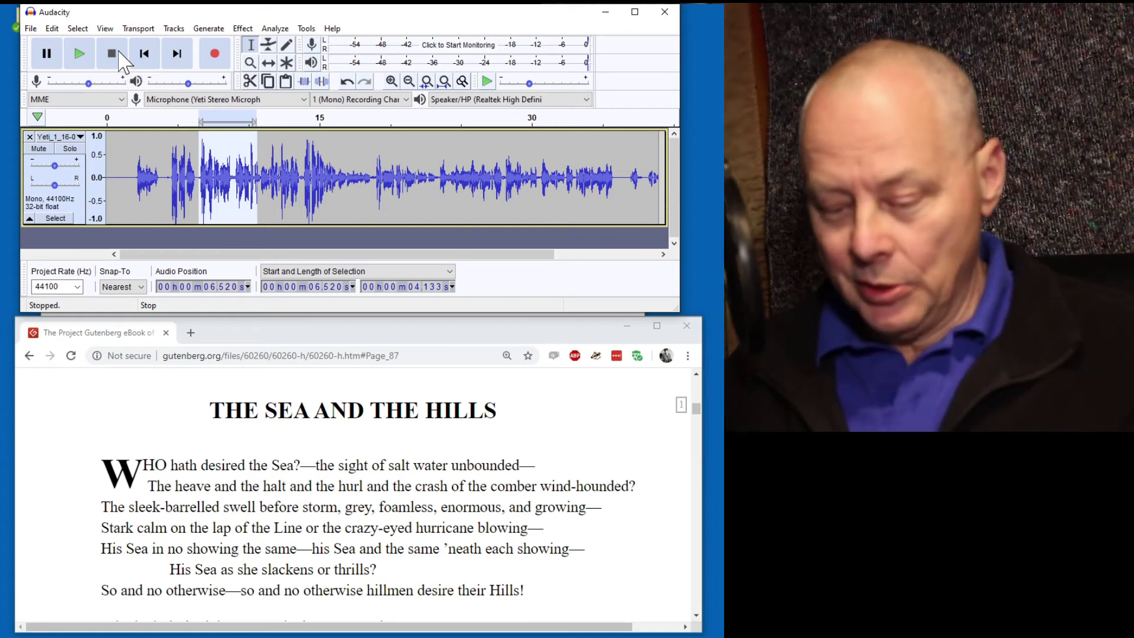
key(ctrl+z)
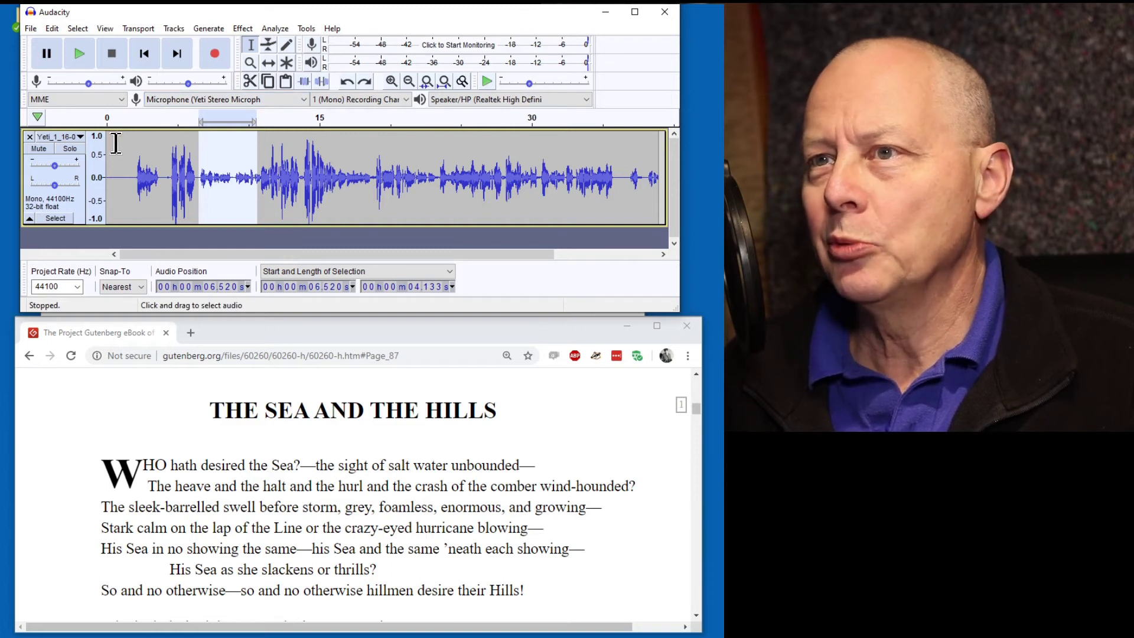
Apply the Compressor effect to the whole track with a -60 dB threshold, -55 dB noise floor and 2:1 ratio
click(56, 218)
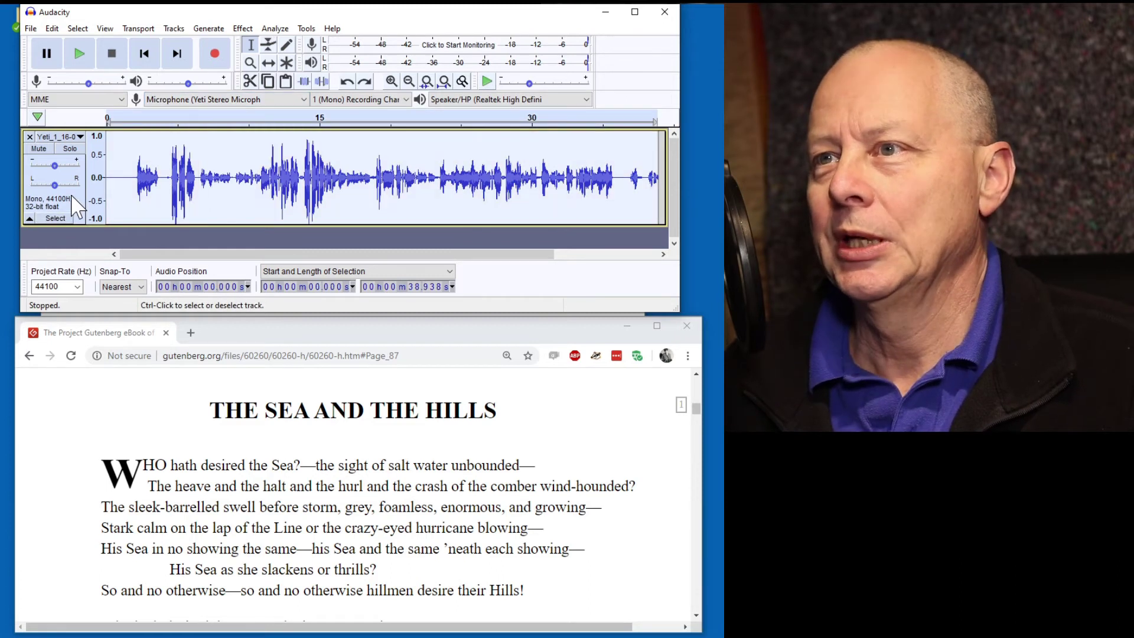
click(243, 28)
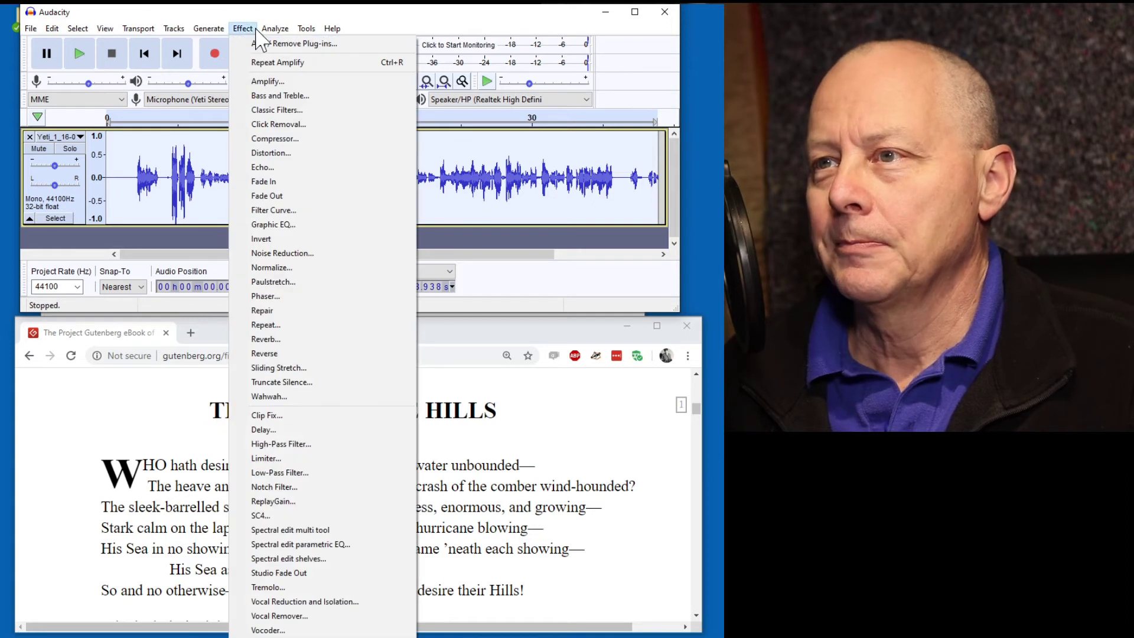
mouse_move(238, 33)
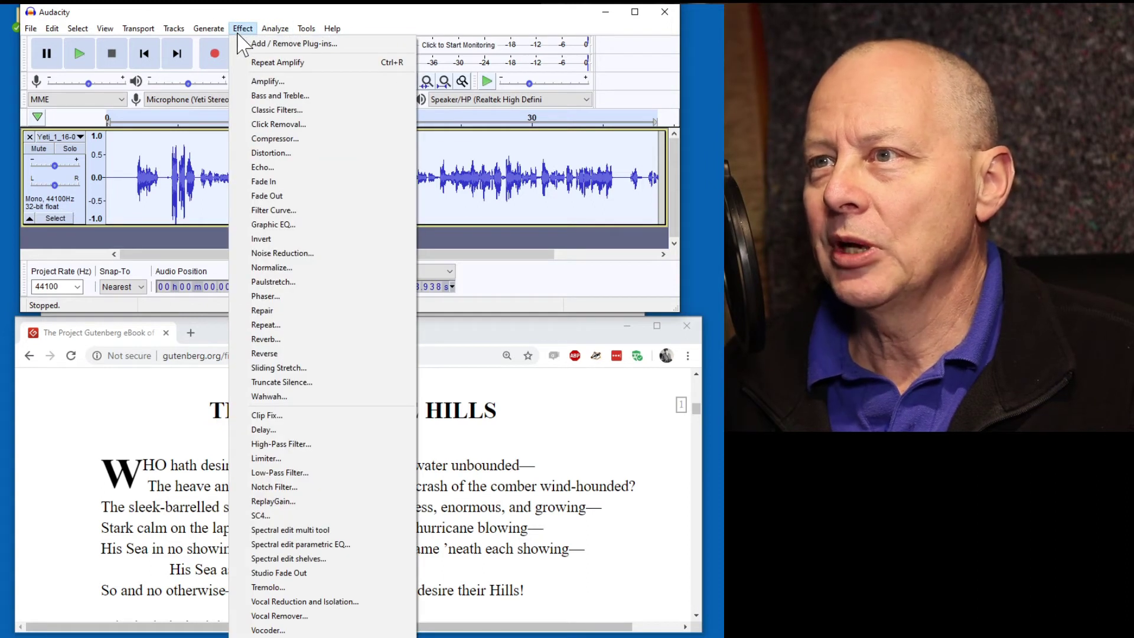
click(313, 139)
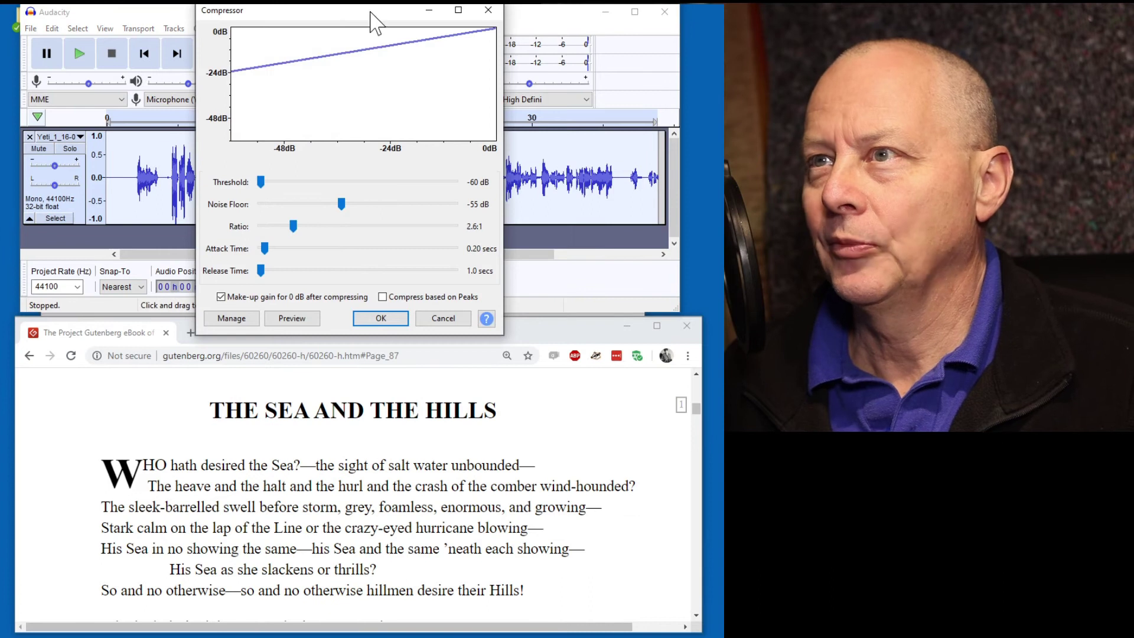
drag(366, 18, 346, 268)
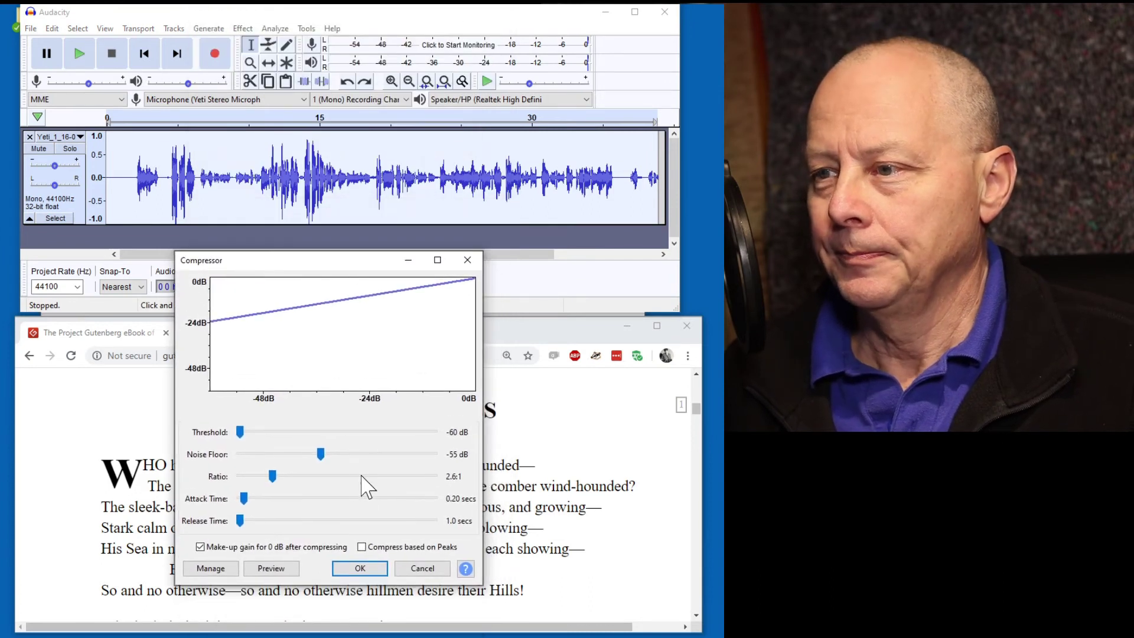
drag(320, 455, 261, 476)
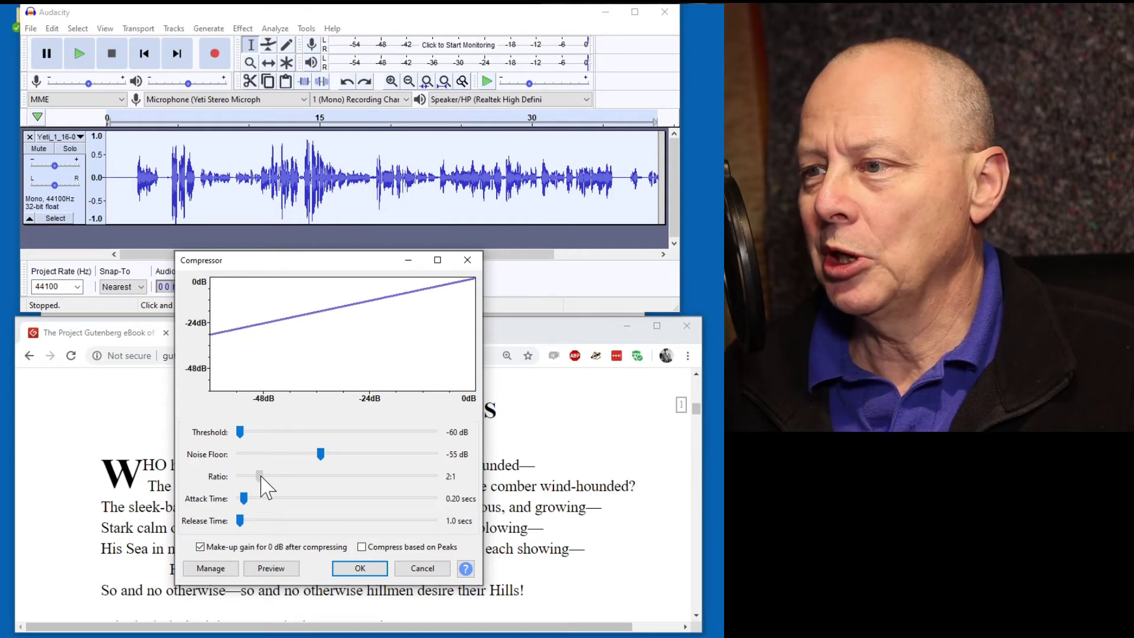
click(360, 569)
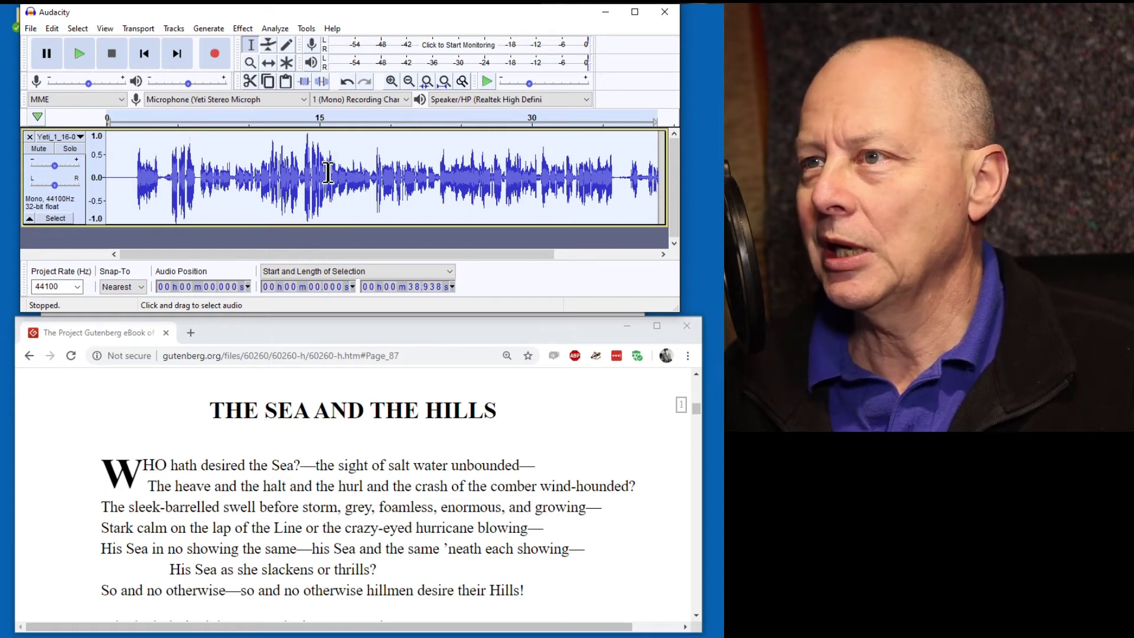
Measure the compressed loud passage starting at about 4.18 s and lasting 2.34 s as the foreground in Contrast analysis
drag(170, 163, 235, 170)
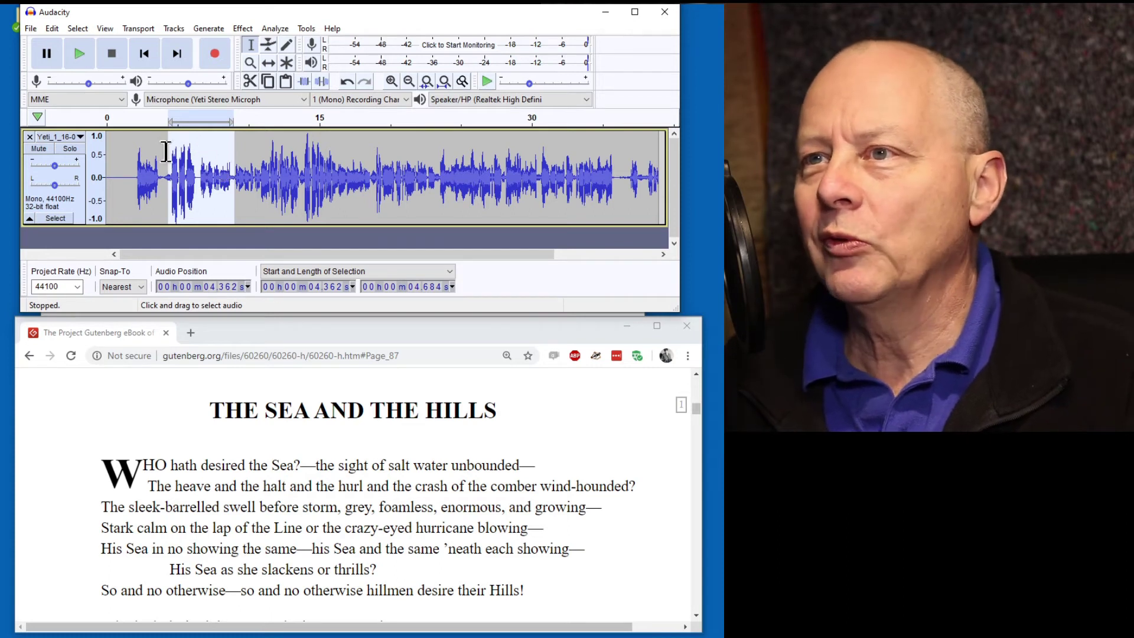
drag(165, 171, 199, 190)
click(275, 28)
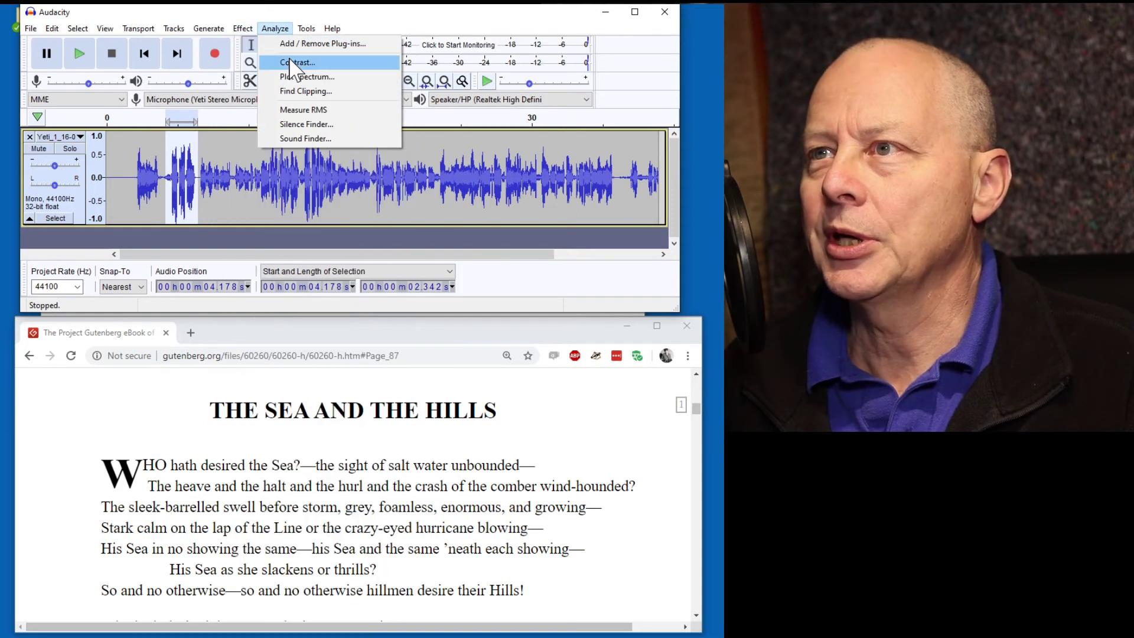
click(293, 63)
click(440, 126)
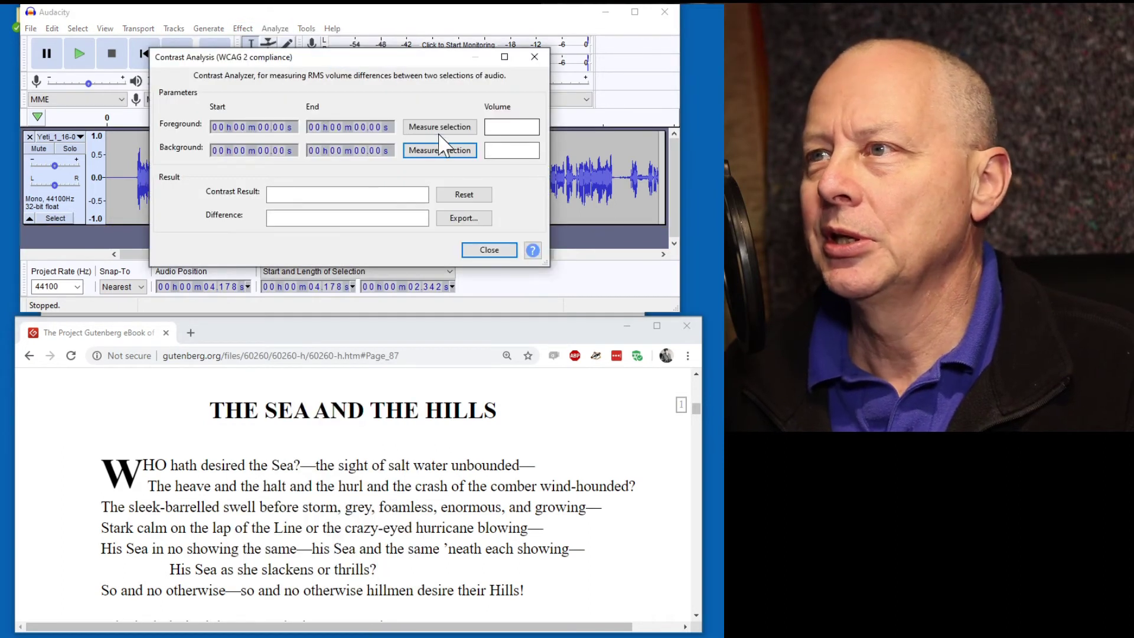
Measure the compressed quiet passage starting at about 6.43 s and lasting 2.66 s as the background in Contrast analysis, and close the analysis
drag(413, 57, 381, 307)
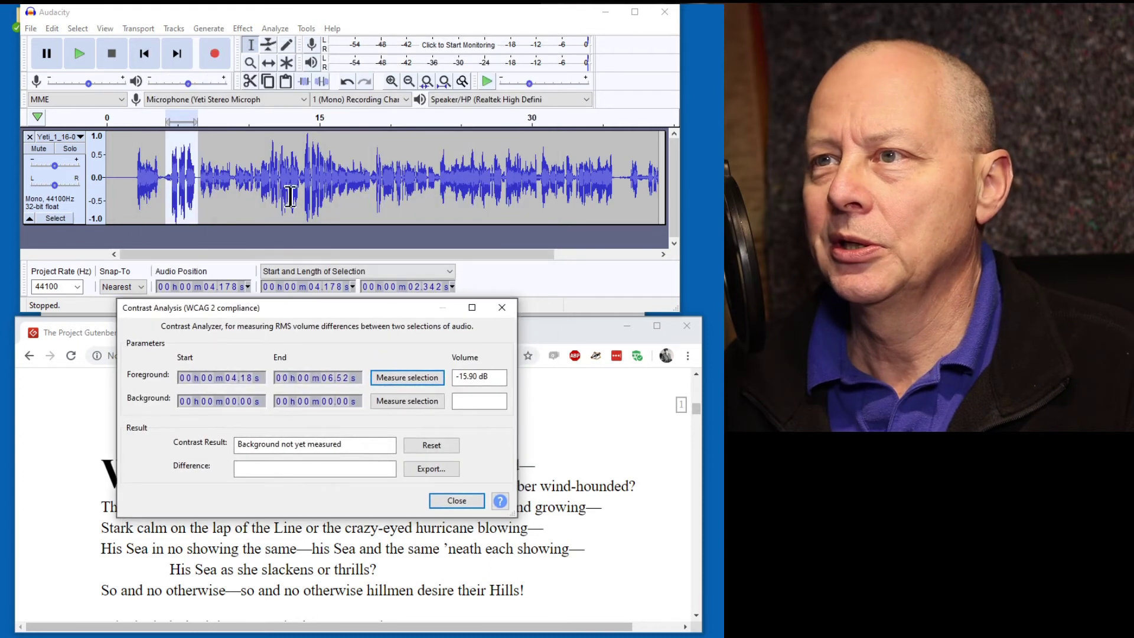
drag(235, 176, 197, 172)
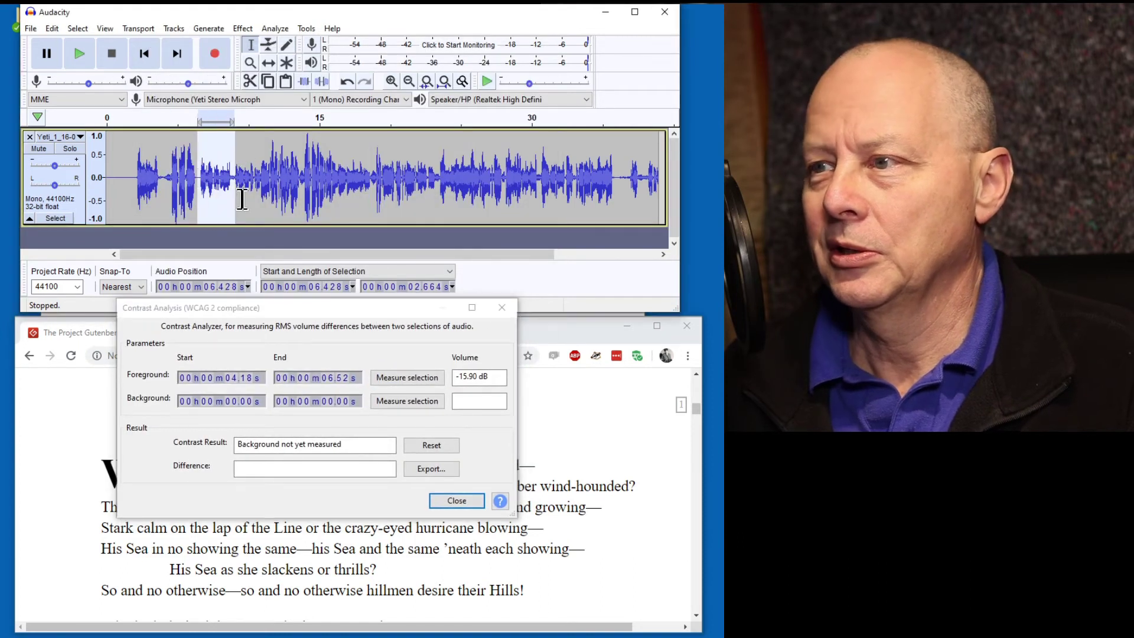
click(420, 401)
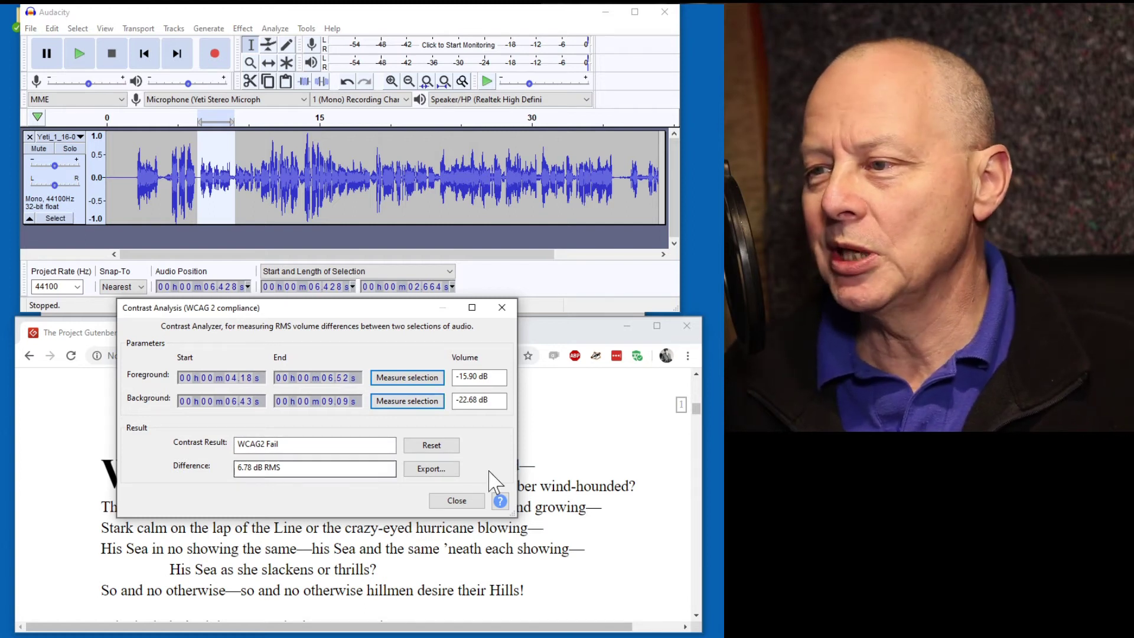
click(458, 501)
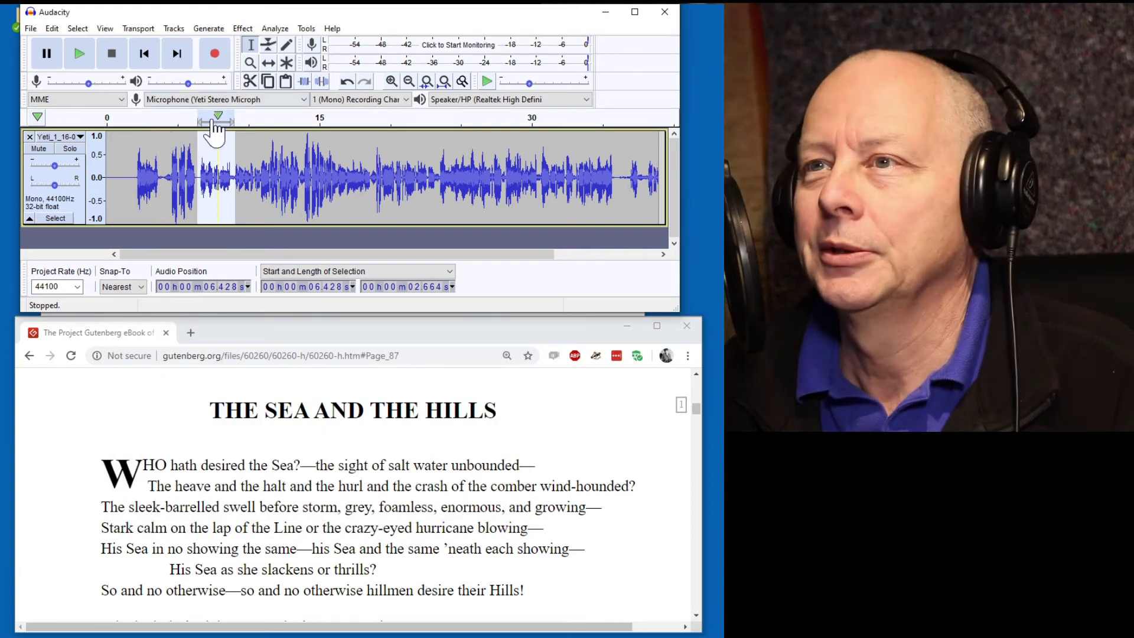
Listen to the compressed take from about 4 s into the quiet passage, and undo the 2:1 compression
click(165, 116)
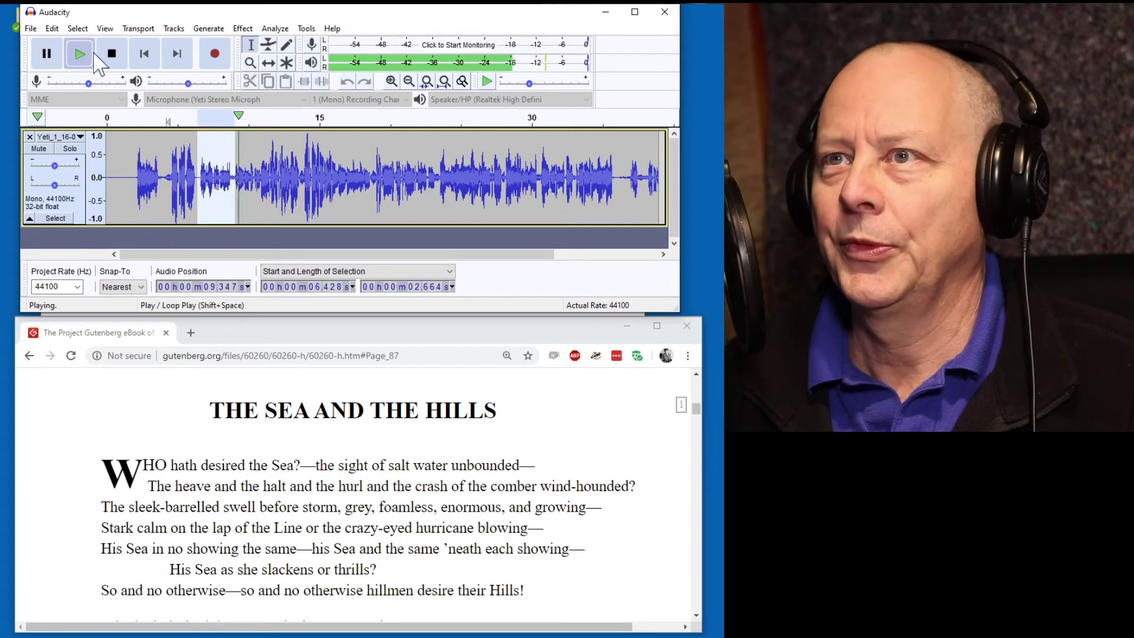
click(113, 54)
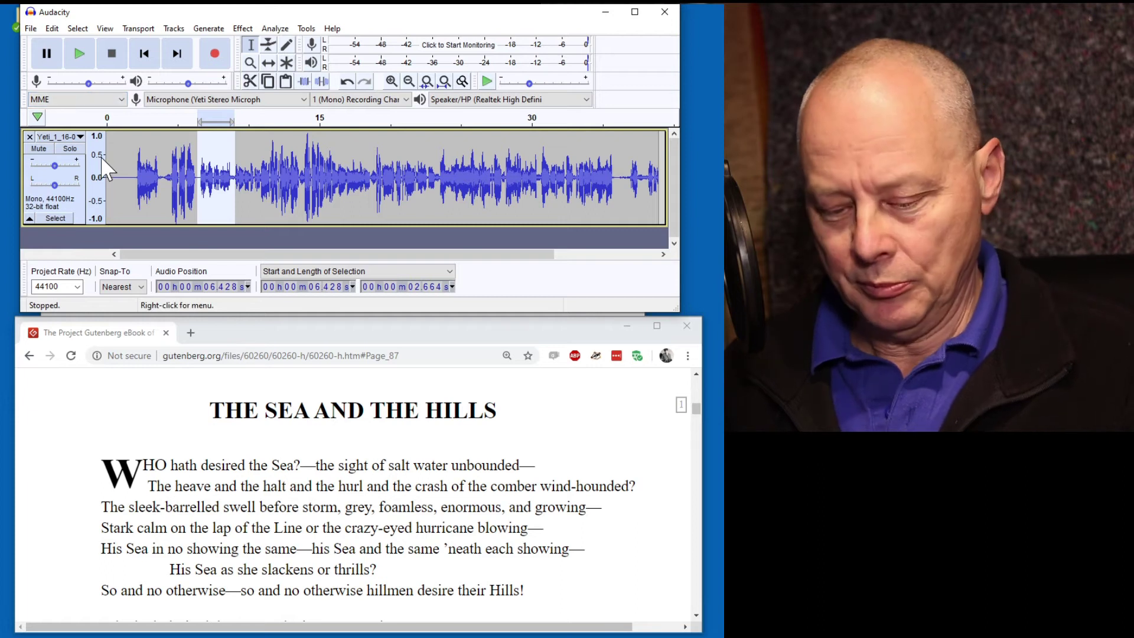
key(ctrl+z)
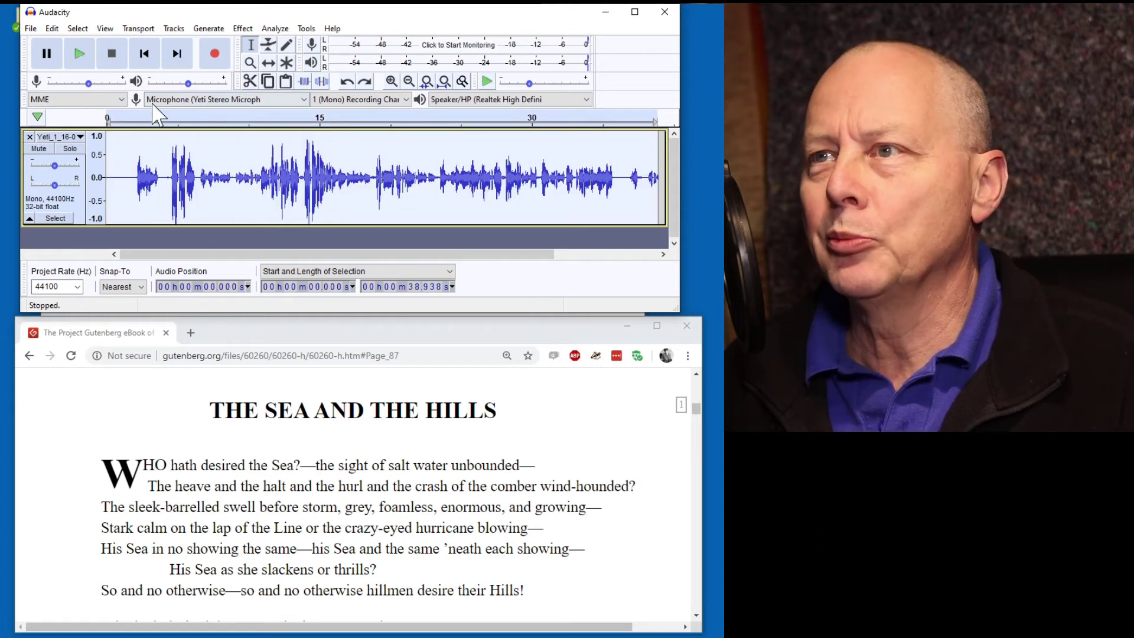
Apply the Compressor effect to the whole track with a -60 dB threshold, -55 dB noise floor and 4:1 ratio
click(243, 29)
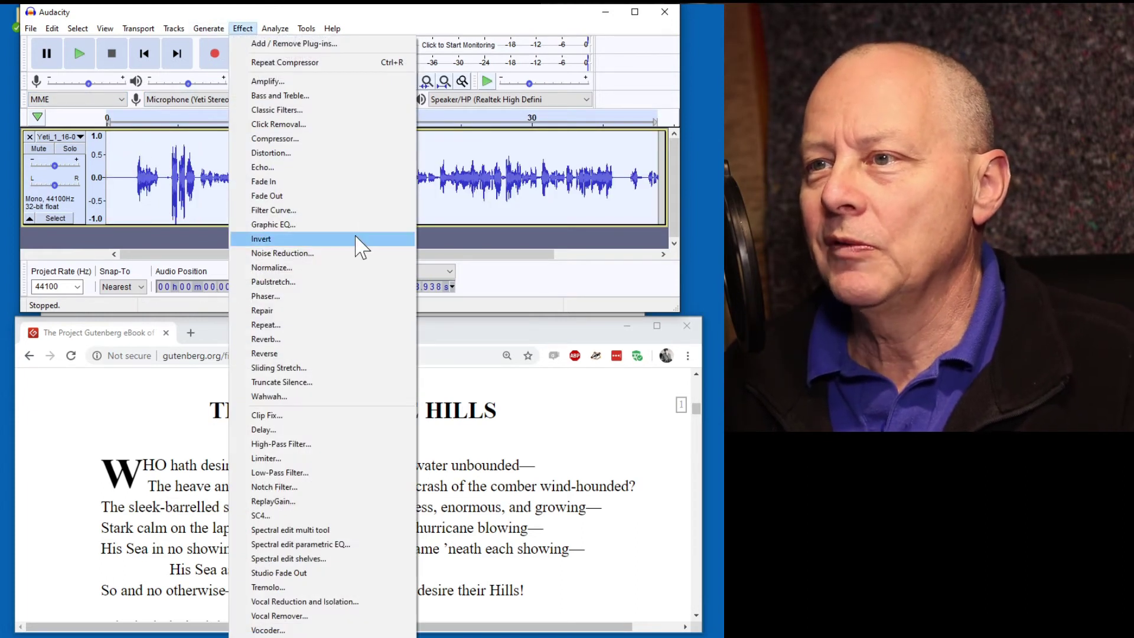
click(327, 140)
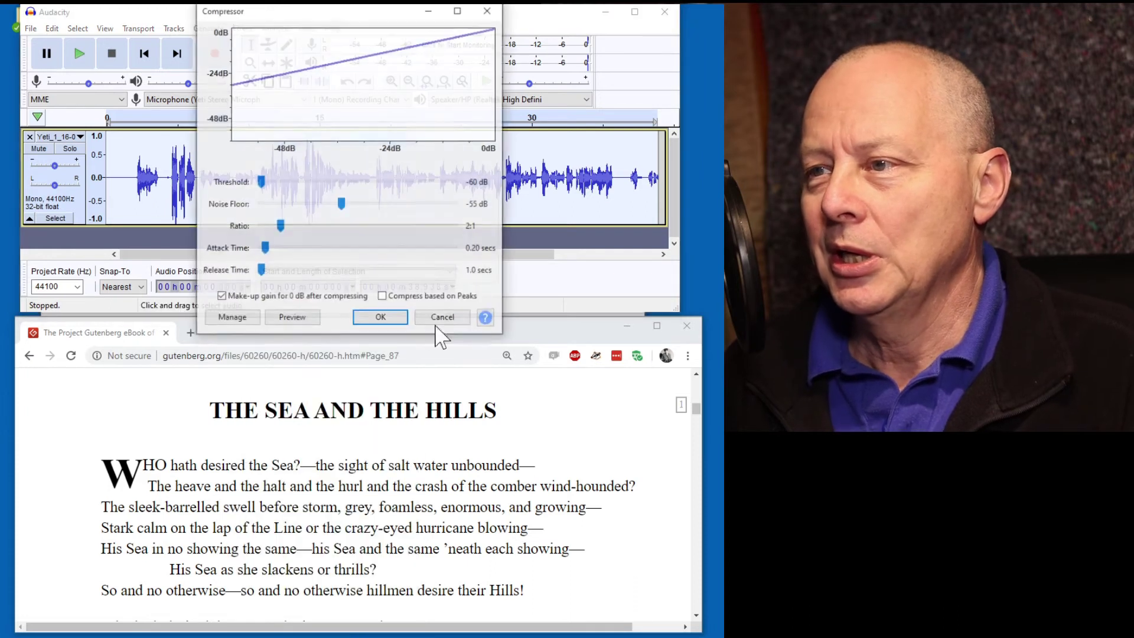
drag(278, 229, 324, 235)
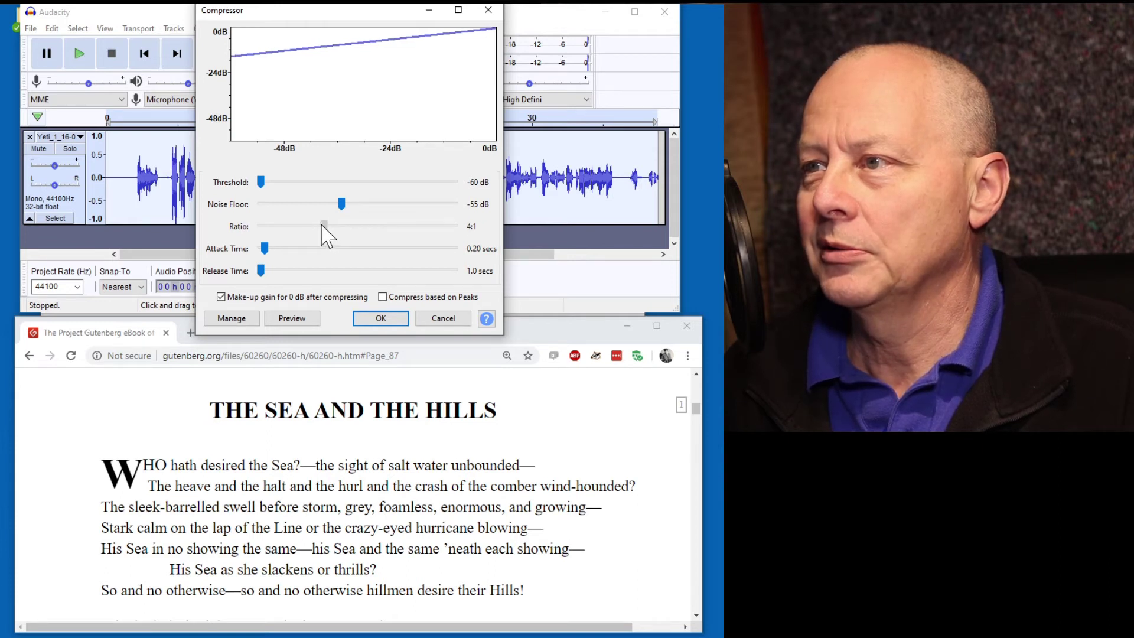
click(381, 318)
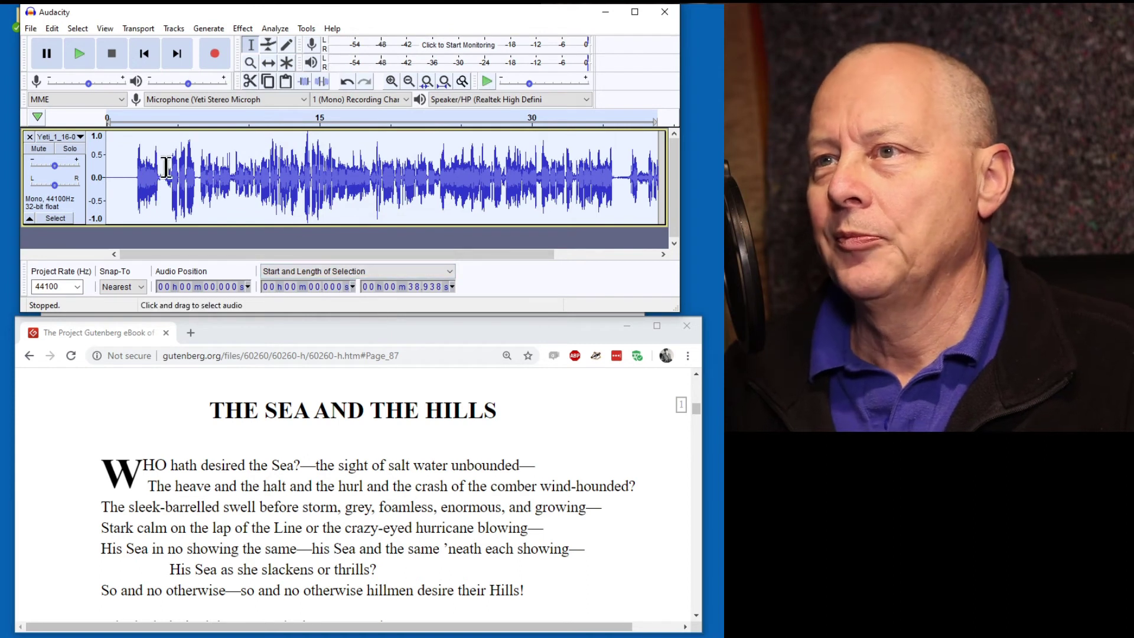
Measure the loud passage starting at about 4.41 s and lasting 2.02 s as the foreground in Contrast analysis
drag(170, 168, 197, 167)
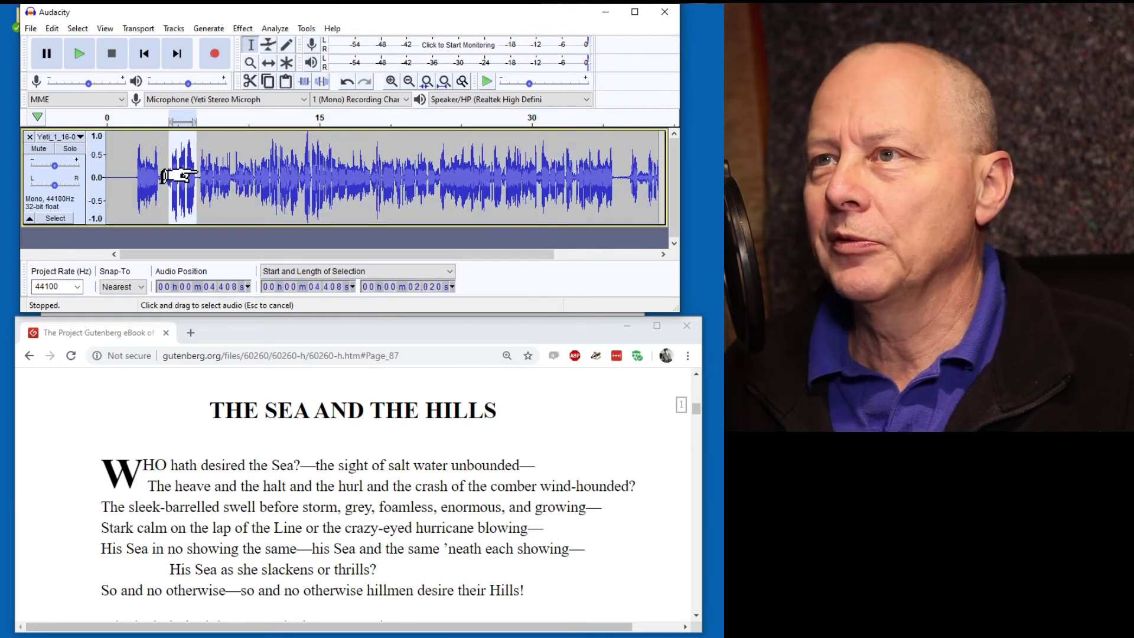
click(243, 29)
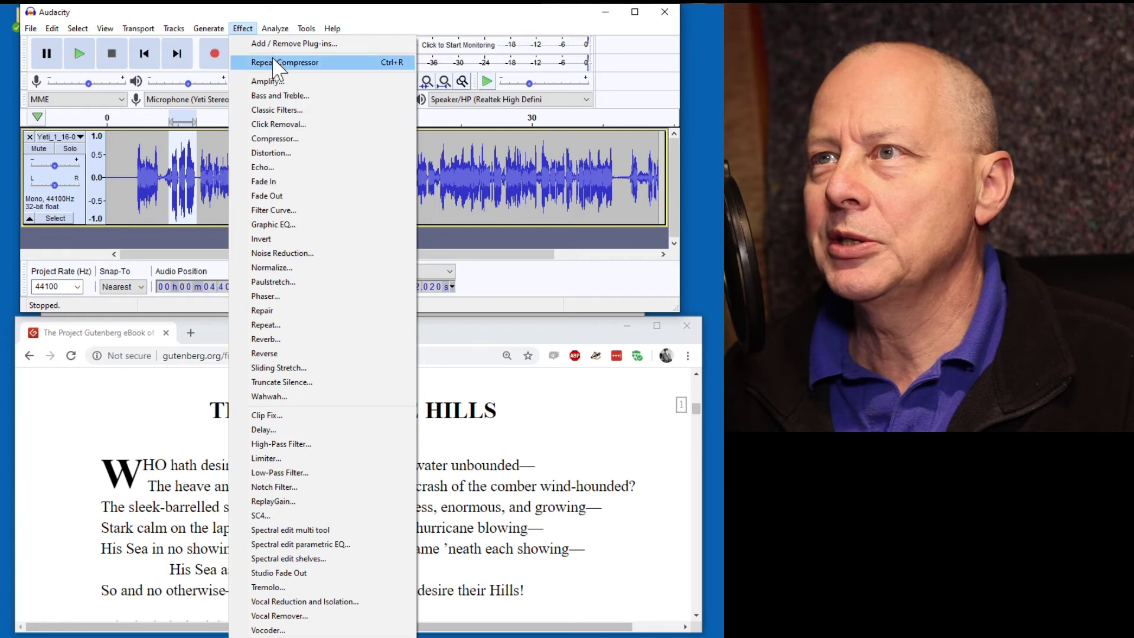
mouse_move(275, 28)
click(295, 62)
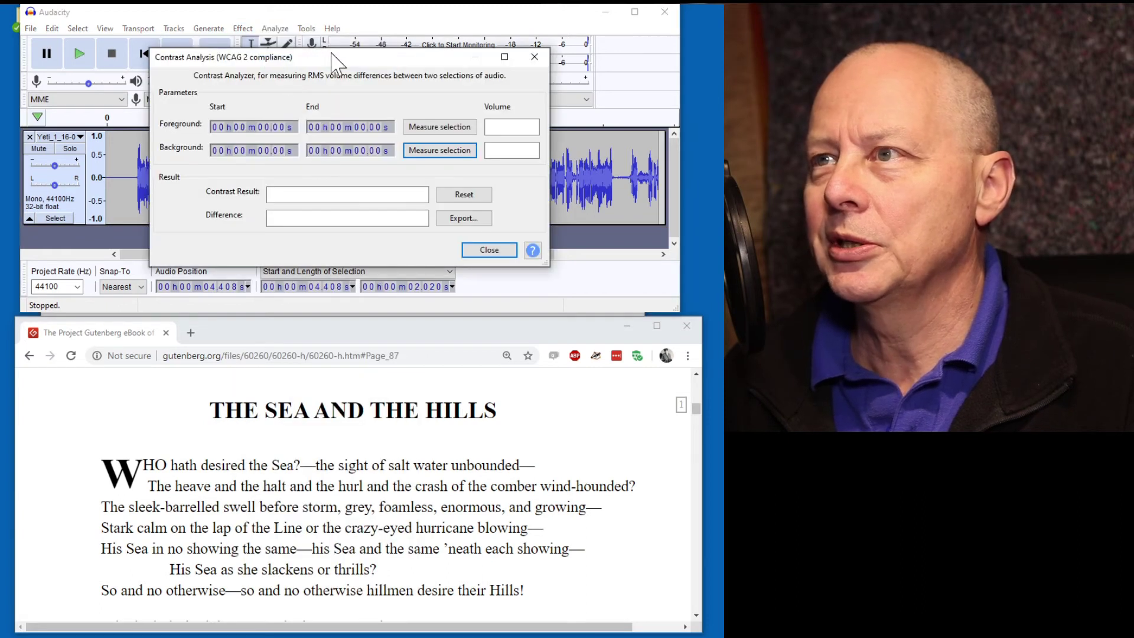
drag(331, 59, 220, 317)
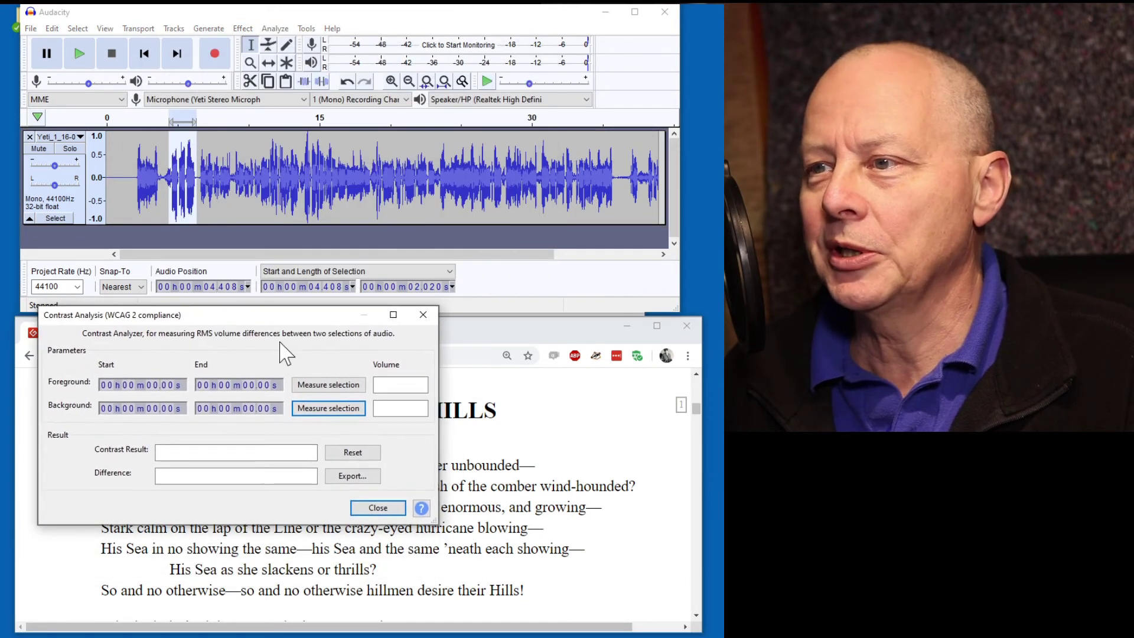
click(328, 384)
Measure the quiet passage starting at about 6.47 s and lasting 2.43 s as the background, and close Contrast analysis
drag(233, 179, 198, 177)
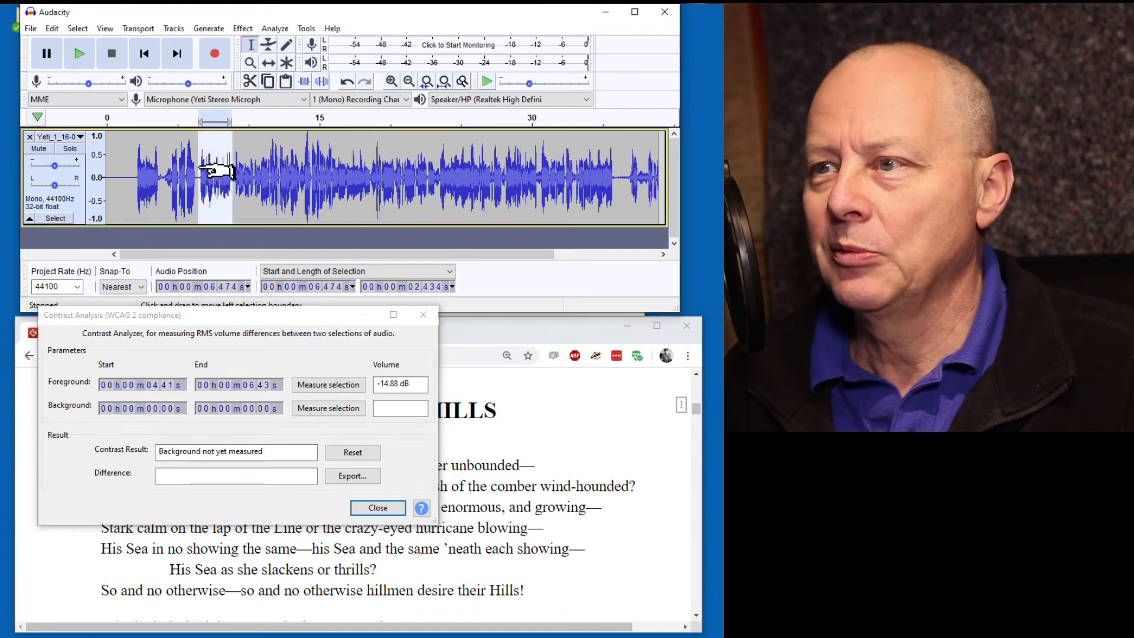
click(356, 408)
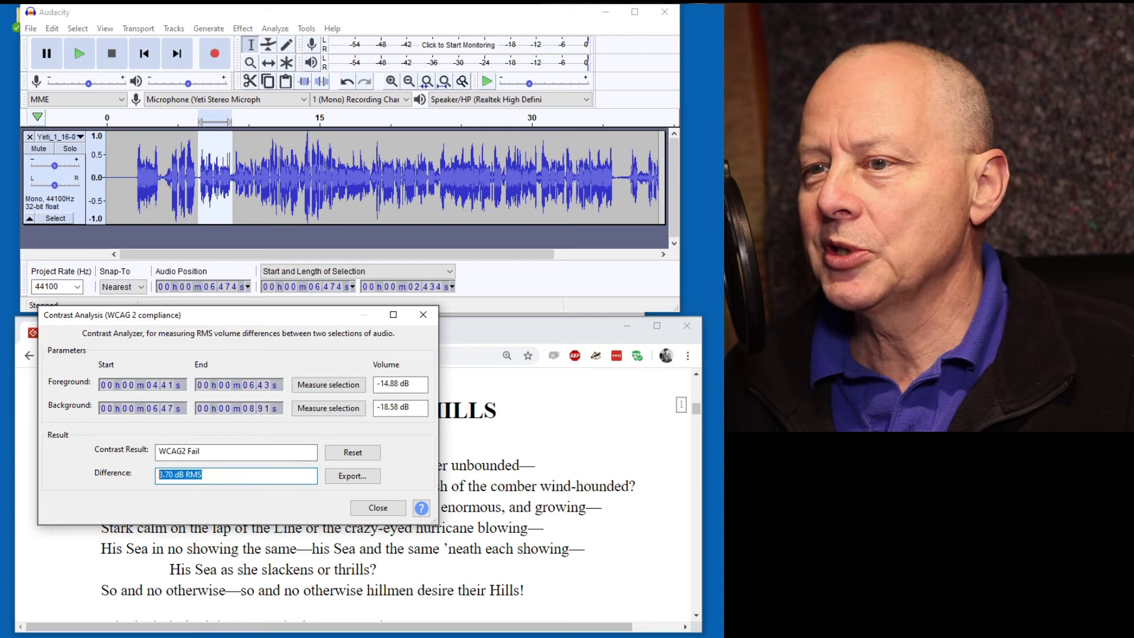
click(429, 318)
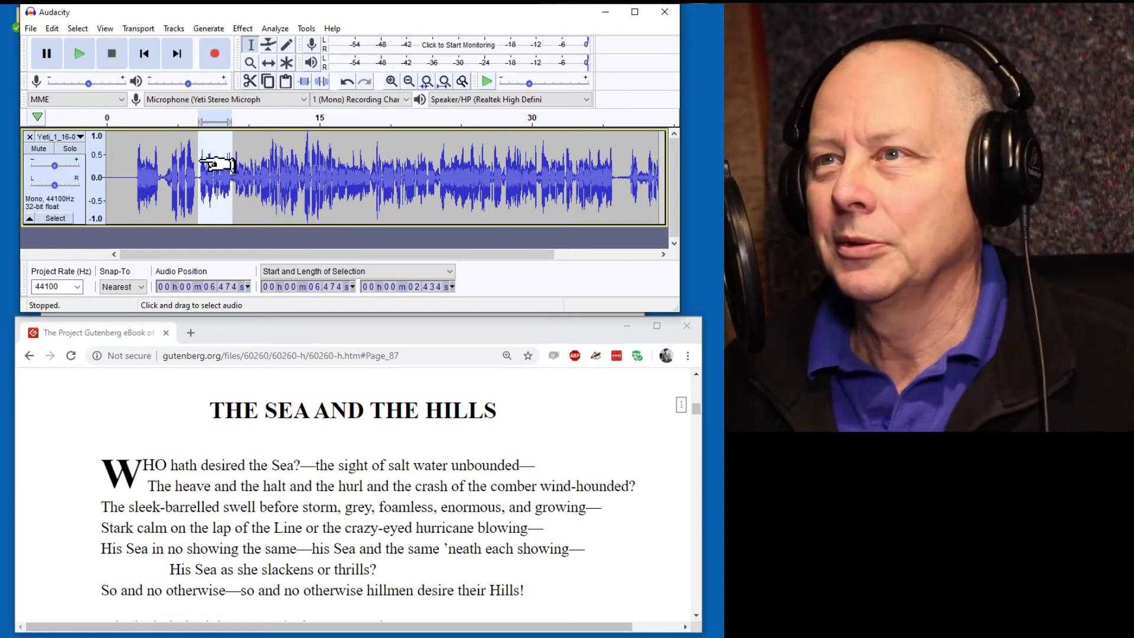
Listen to the take from about 4 s to beyond 17 s, and undo the 4:1 compression
click(161, 122)
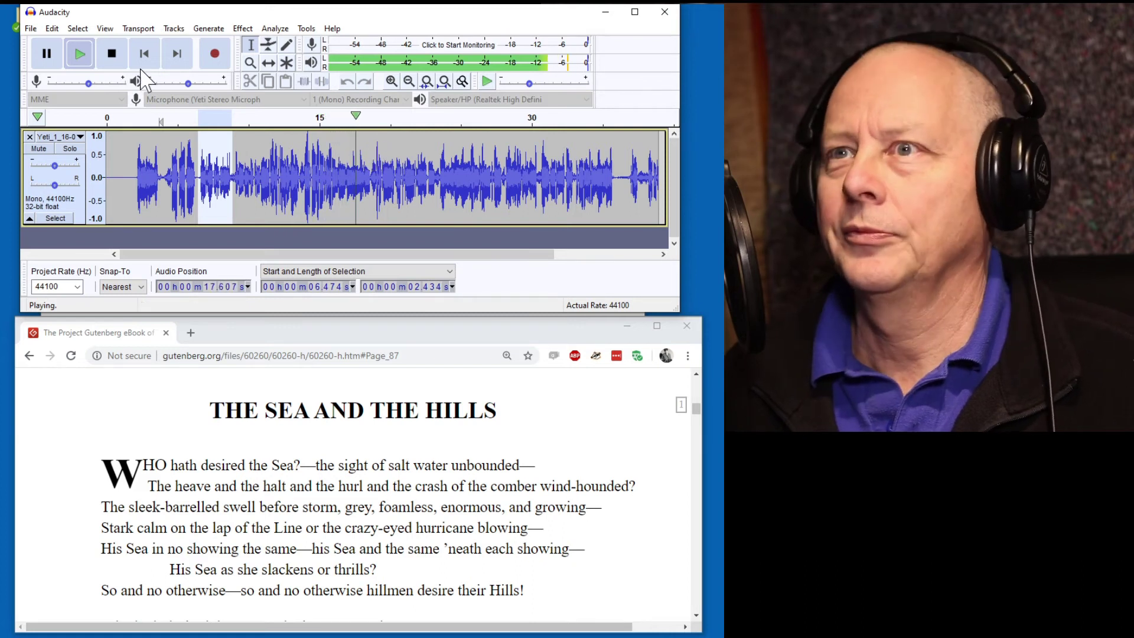
click(112, 55)
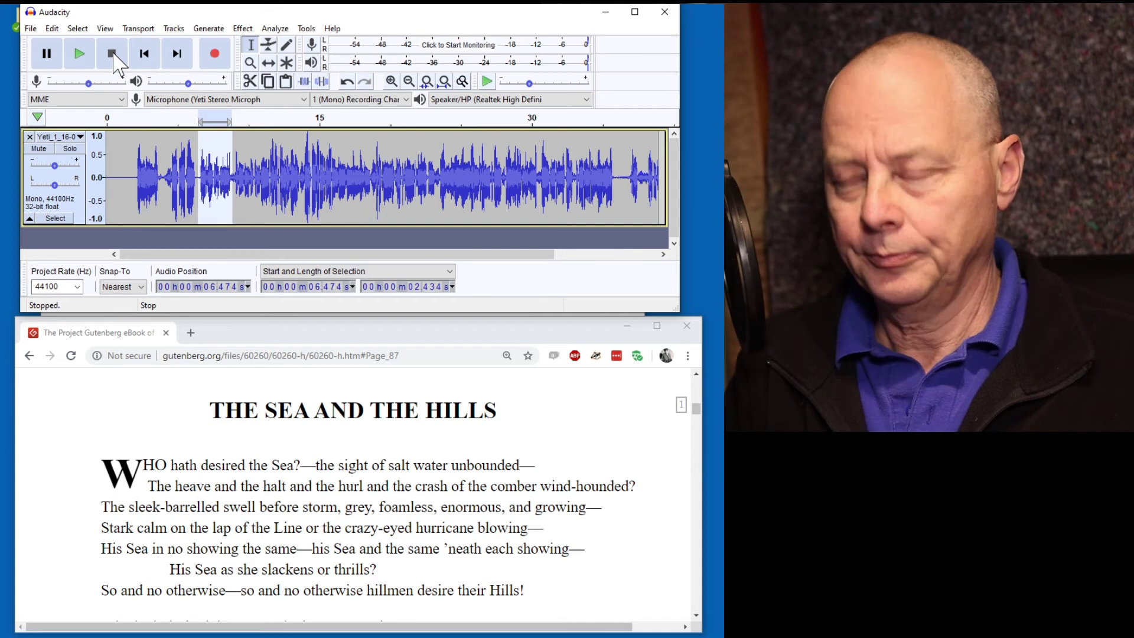
key(ctrl+z)
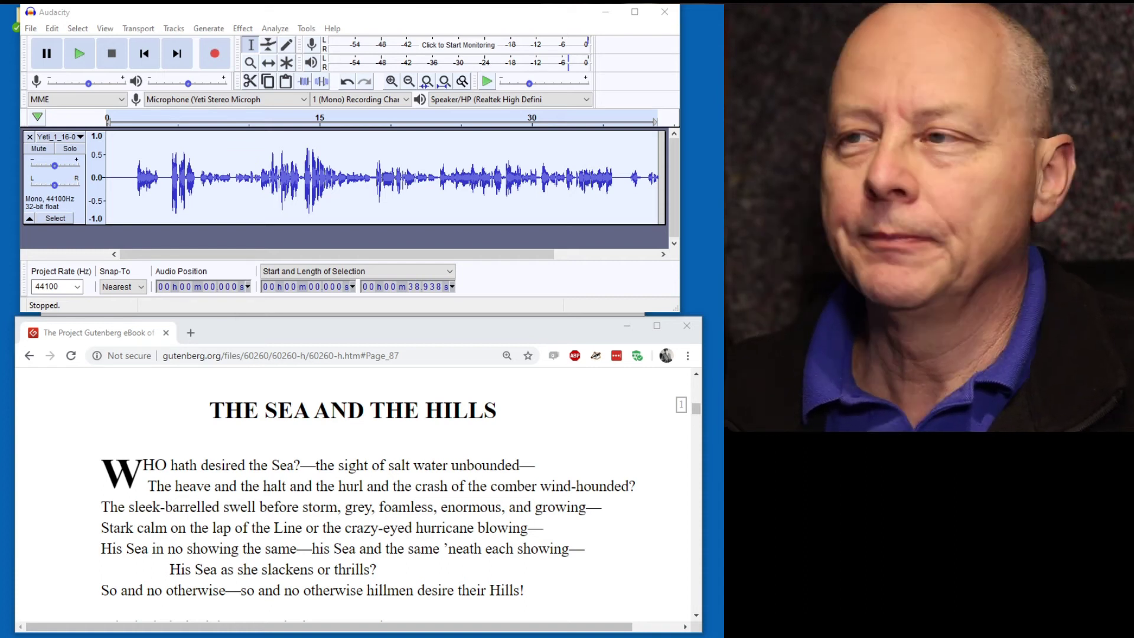
Enlarge the window and the track height, and add two Envelope tool points near the end of the loud passage at about 6 s
drag(679, 311, 724, 498)
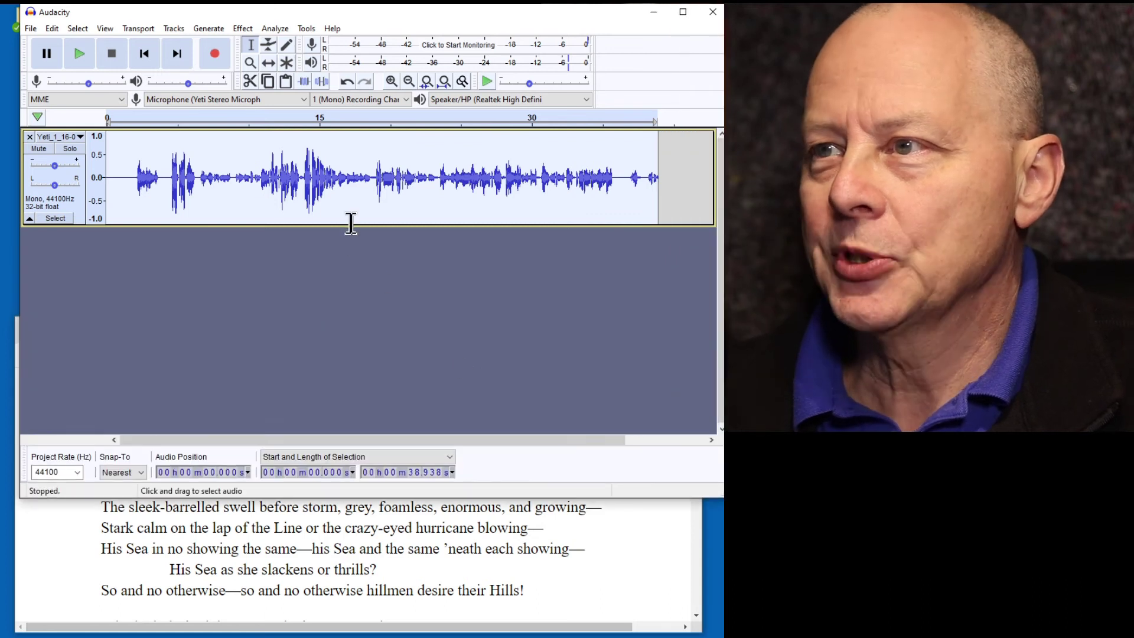
drag(351, 225, 319, 375)
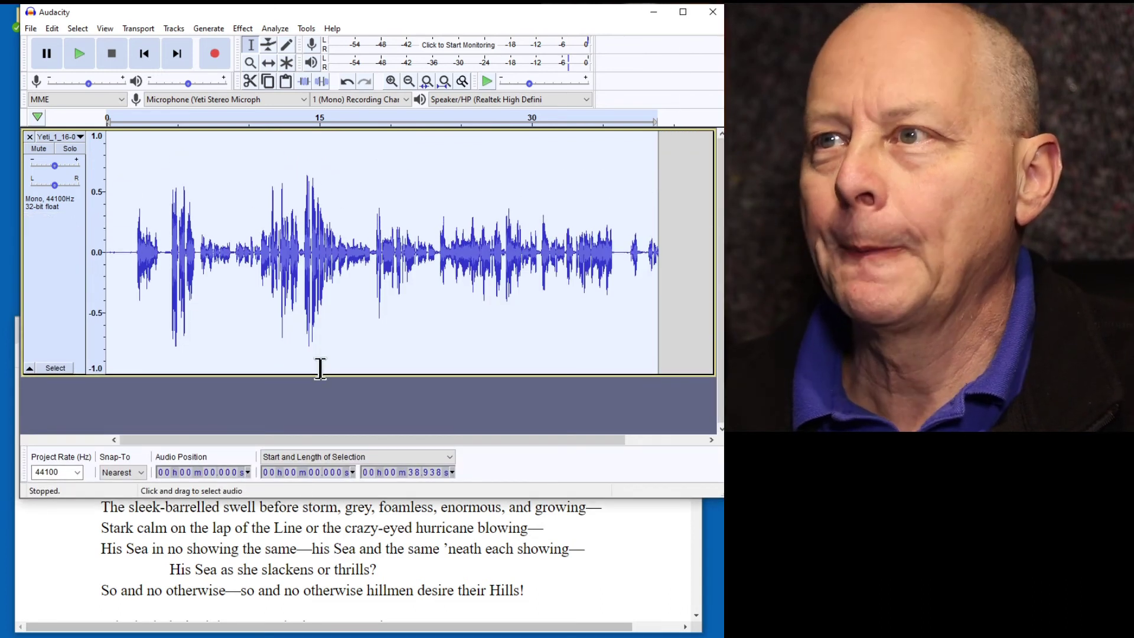
click(269, 45)
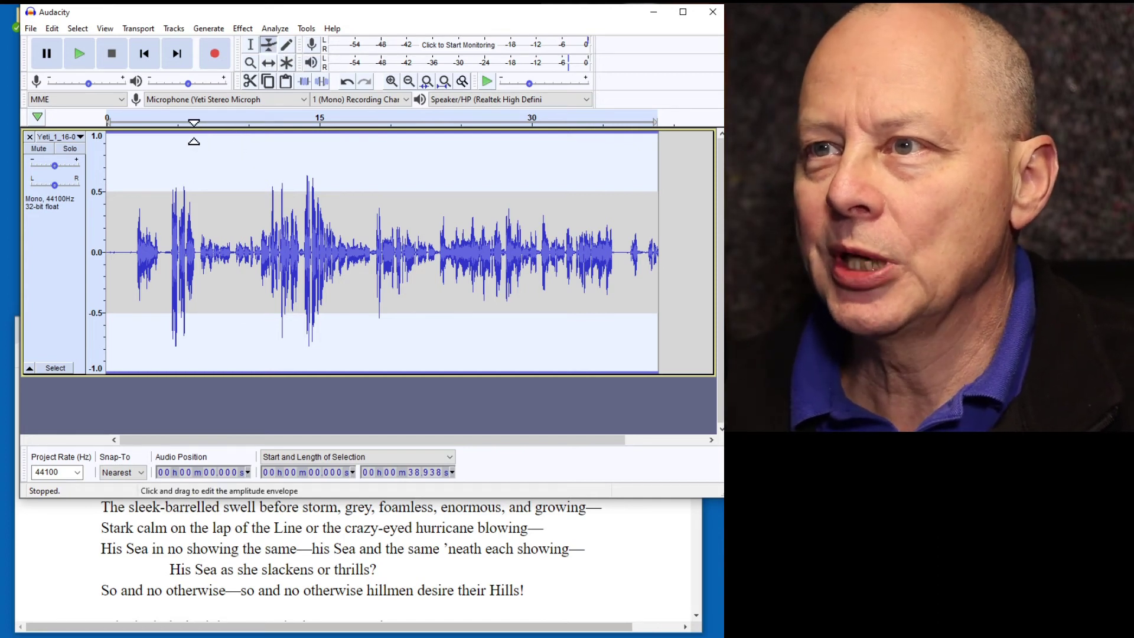
click(195, 140)
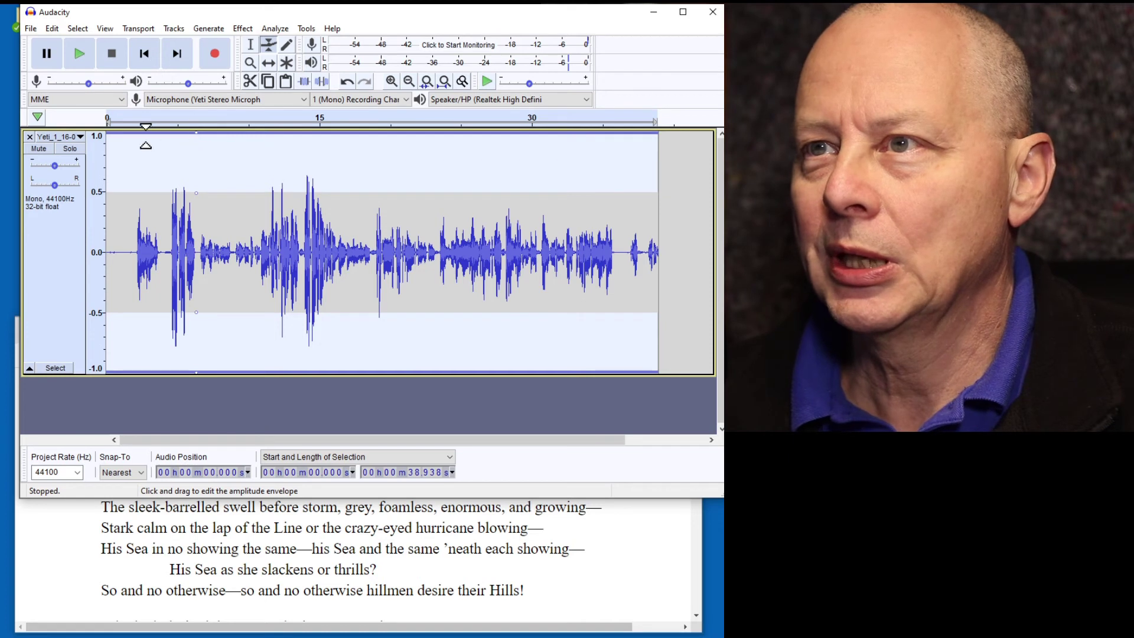
click(188, 138)
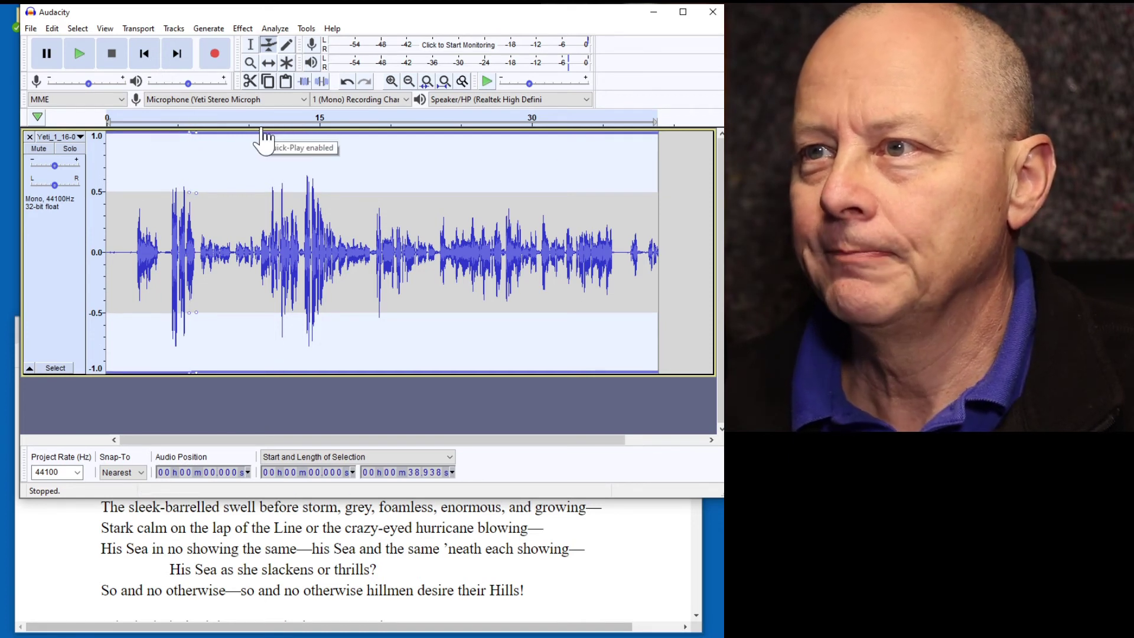
Add envelope points at about 11, 13.5 and 16.5 s and pull the middle one down to about 0.1
drag(259, 141, 260, 141)
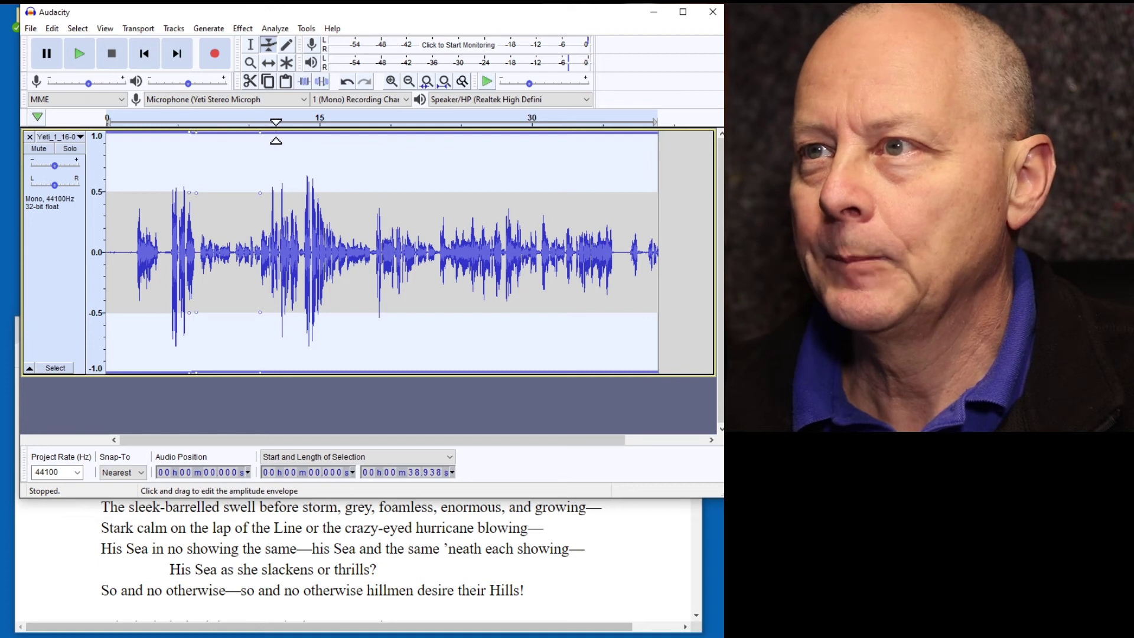
click(297, 141)
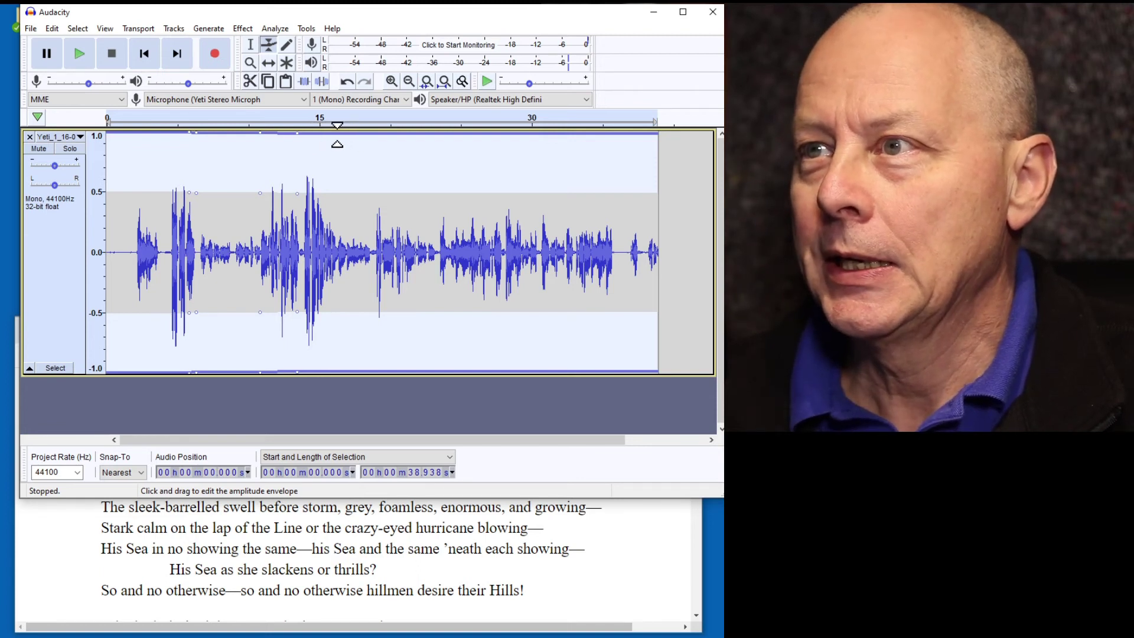
click(337, 144)
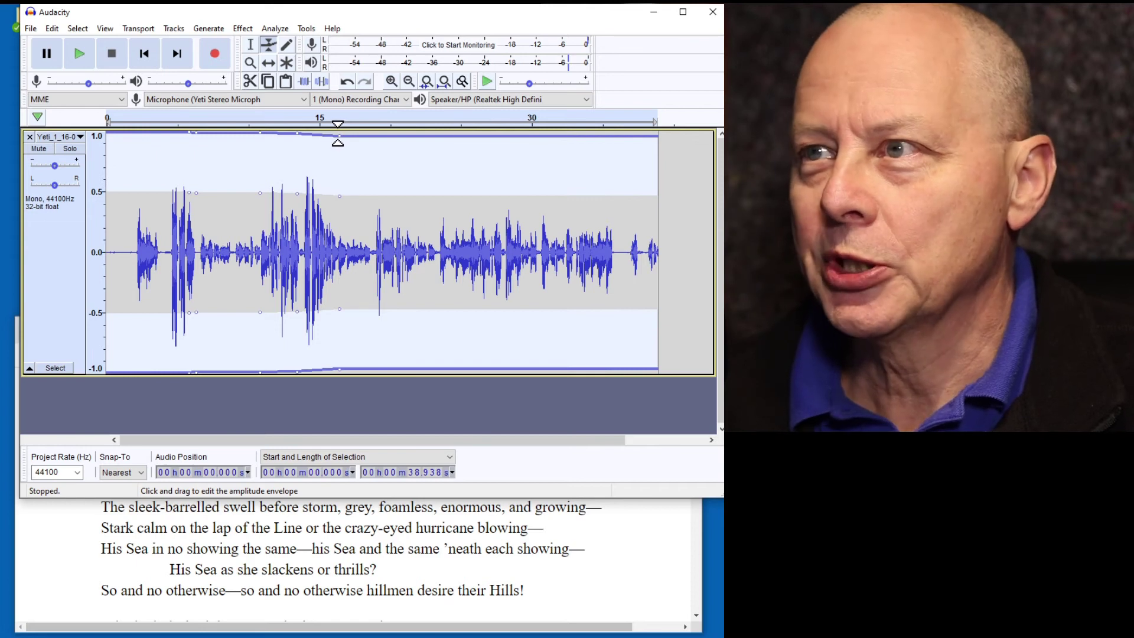
drag(340, 144, 340, 142)
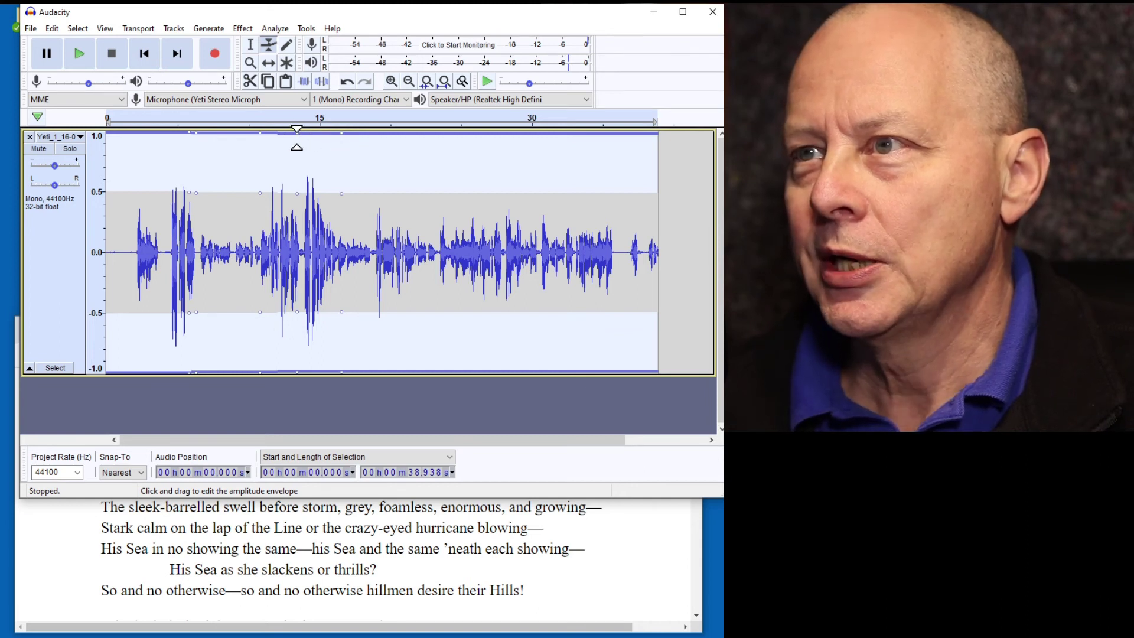
drag(296, 143, 296, 199)
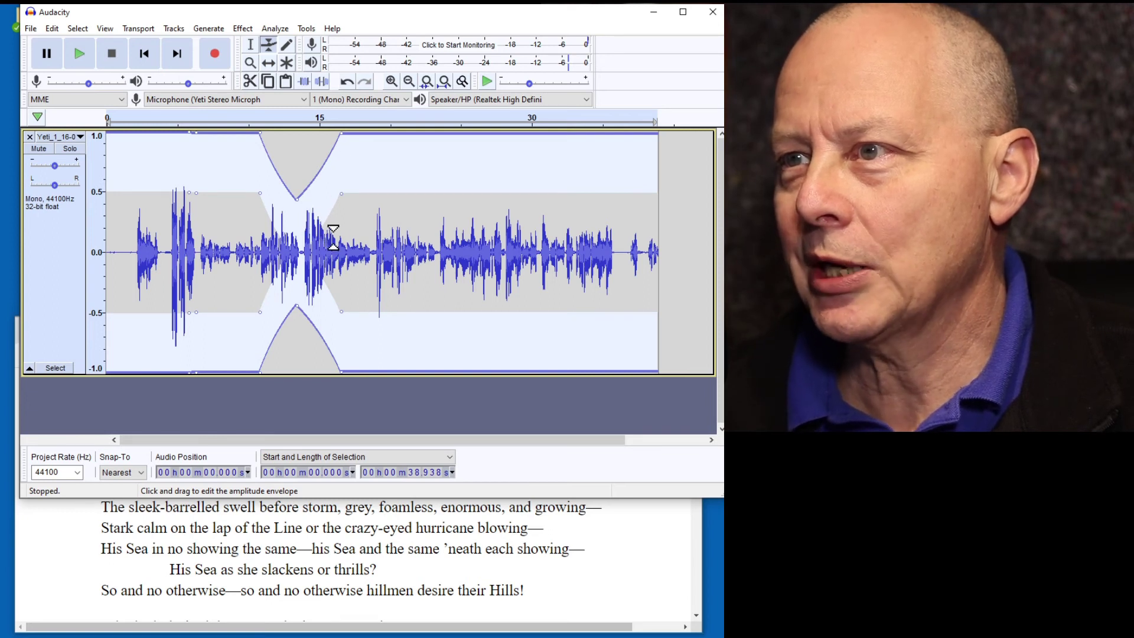
drag(294, 196, 297, 239)
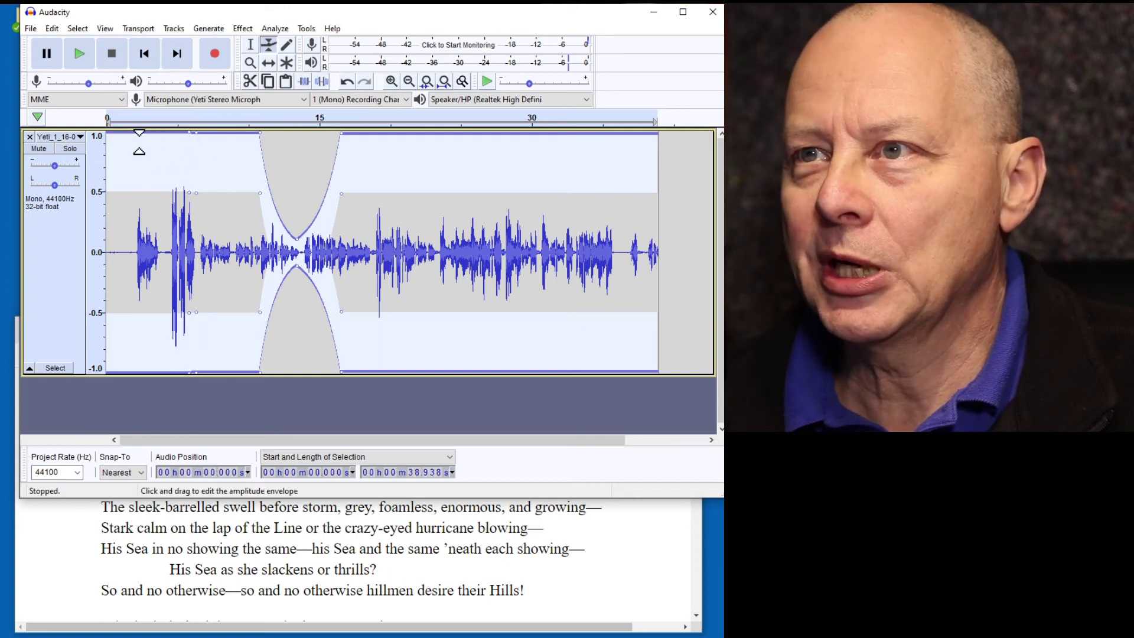
Add envelope points at about 3.8 and 4.3 s and lower the envelope over the loud passage up to about 6.2 s to about 0.5
click(160, 135)
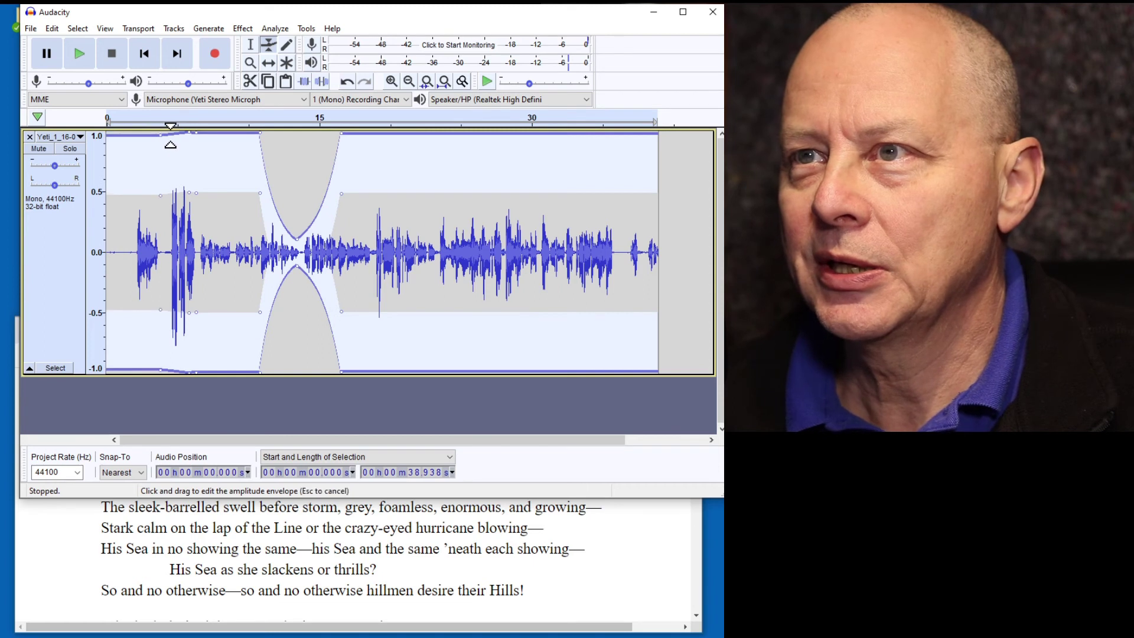
drag(170, 136, 167, 178)
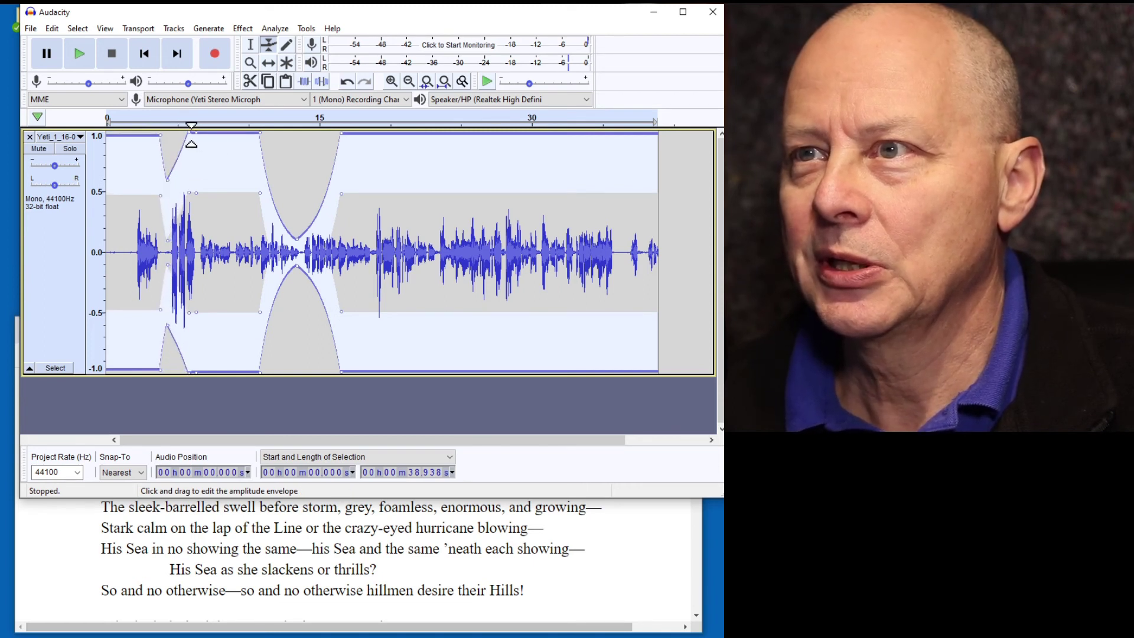
drag(188, 134, 194, 192)
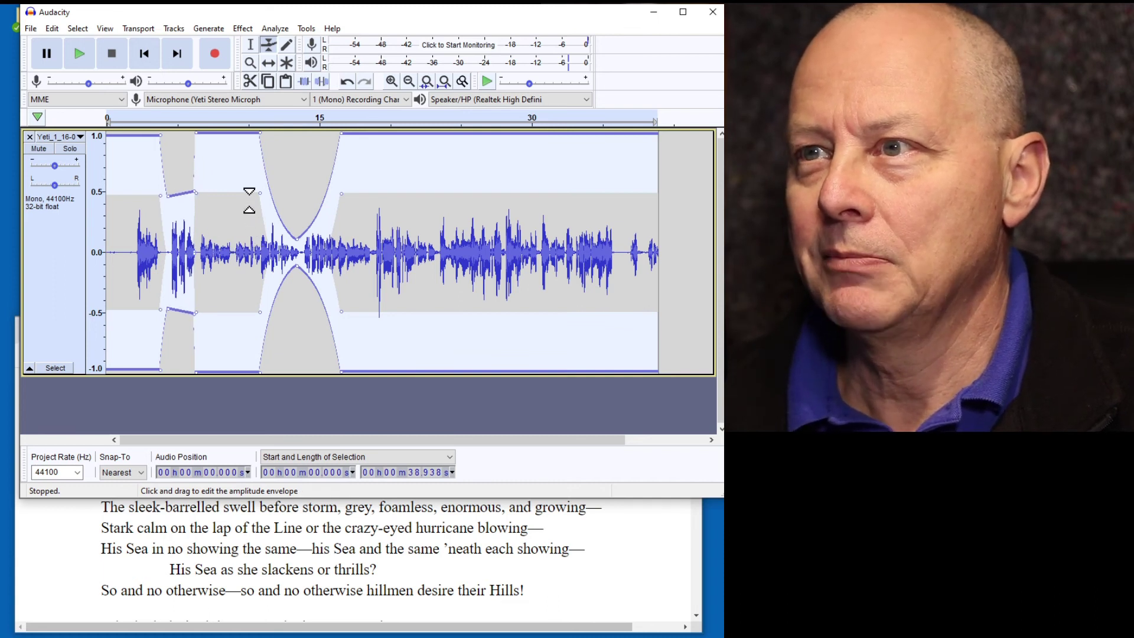
Raise the envelope to its maximum at about 7–11 s and lower it to about 0.65 before 4 s and 0.35 at about 4.3–6.3 s
drag(258, 189, 260, 138)
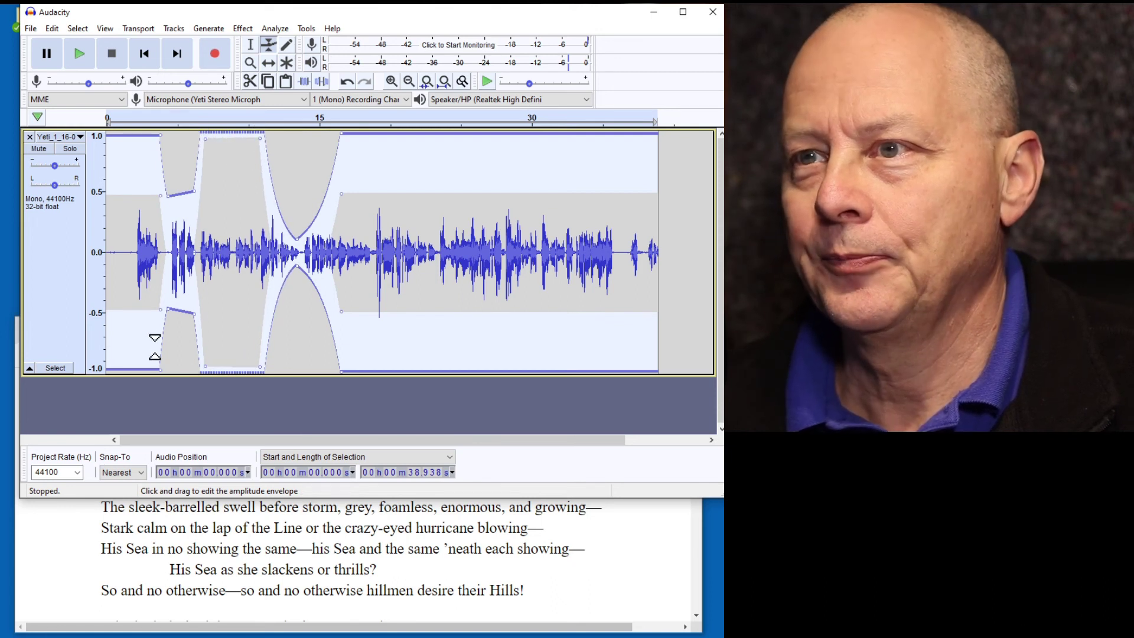
mouse_move(162, 306)
mouse_down()
mouse_move(162, 279)
mouse_move(162, 295)
mouse_up()
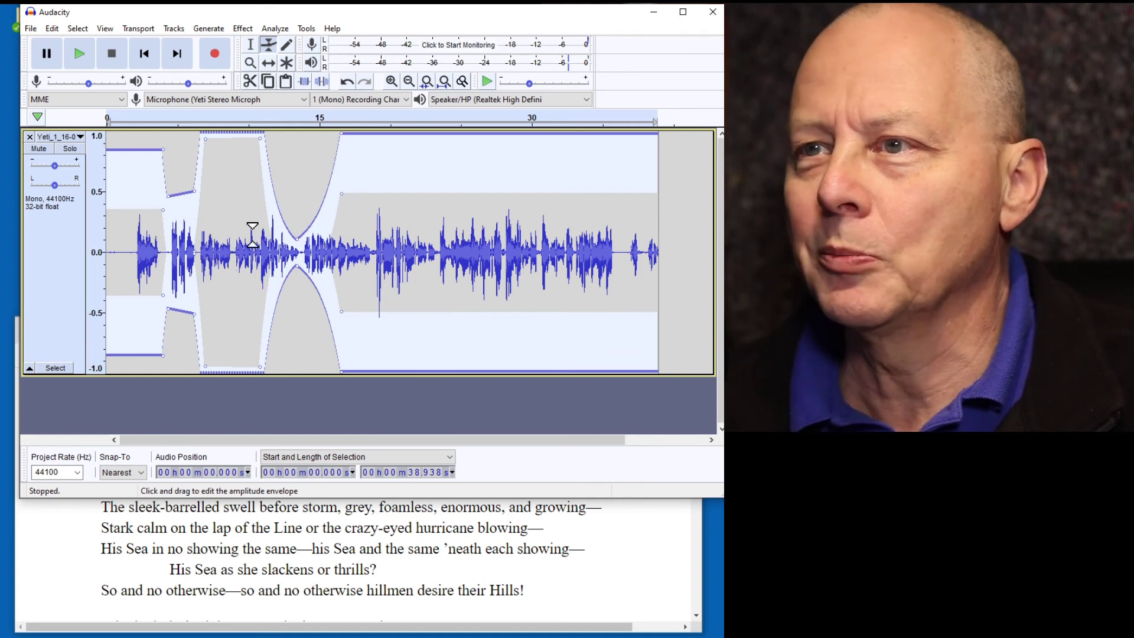
drag(193, 314, 171, 294)
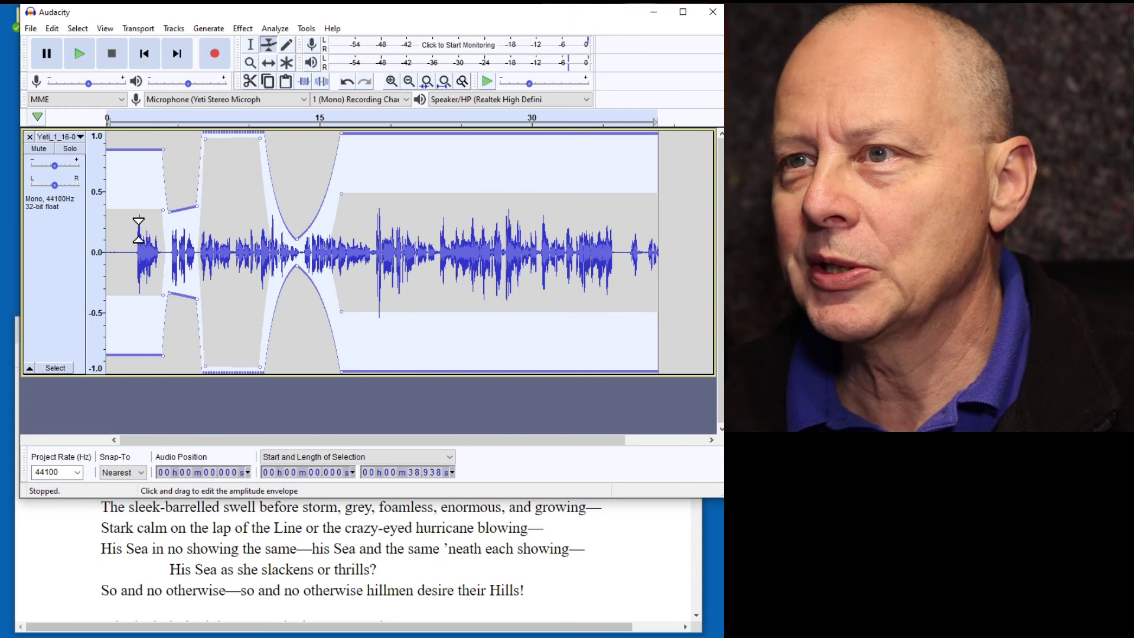
mouse_move(163, 210)
mouse_down()
mouse_move(163, 236)
mouse_move(160, 221)
mouse_up()
mouse_move(163, 171)
mouse_down()
mouse_move(164, 211)
mouse_move(165, 175)
mouse_up()
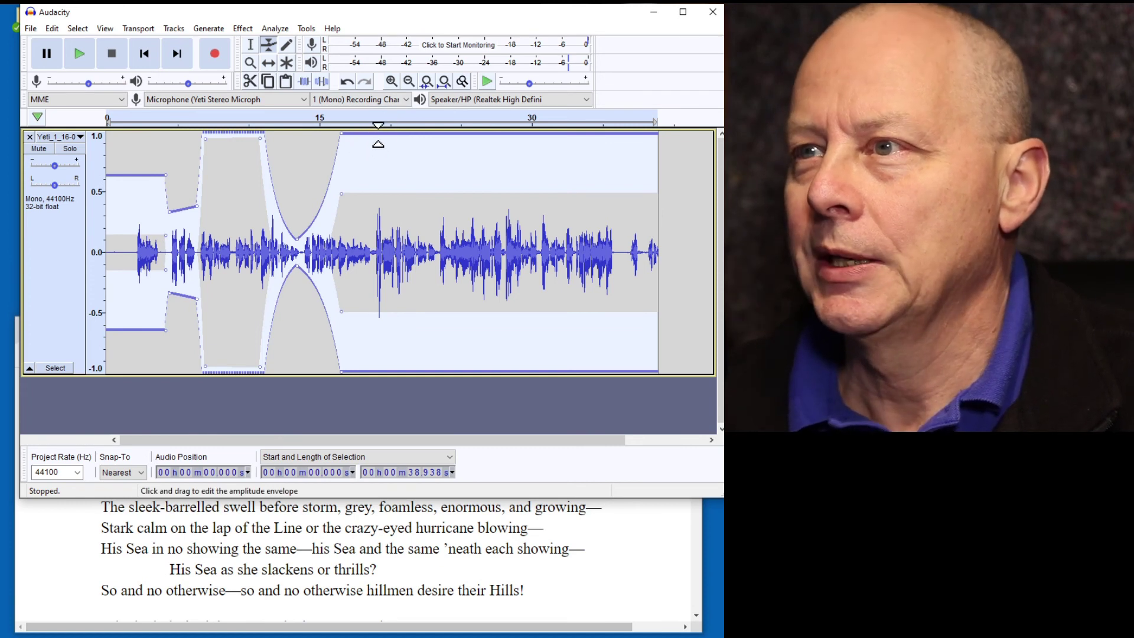
Dip the envelope to about 0.75 around the peak at 19 s, and lower it to about 0.8 from a new point at about 23.5 s onward
click(378, 144)
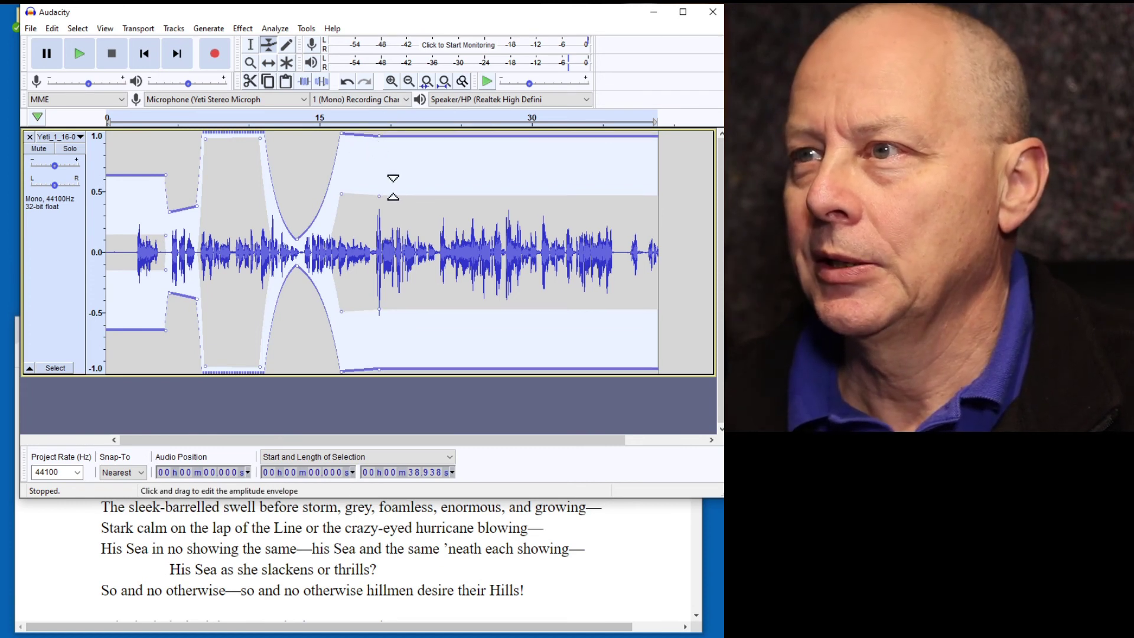
click(371, 192)
mouse_move(379, 144)
mouse_down()
mouse_move(380, 177)
mouse_move(391, 124)
mouse_up()
click(390, 163)
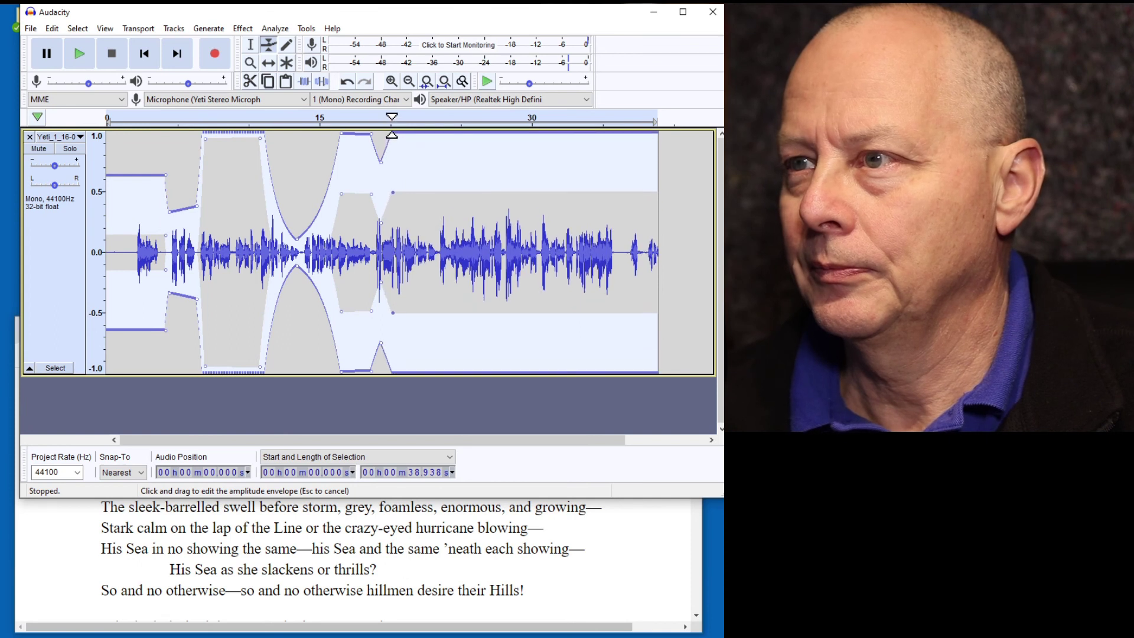
click(437, 193)
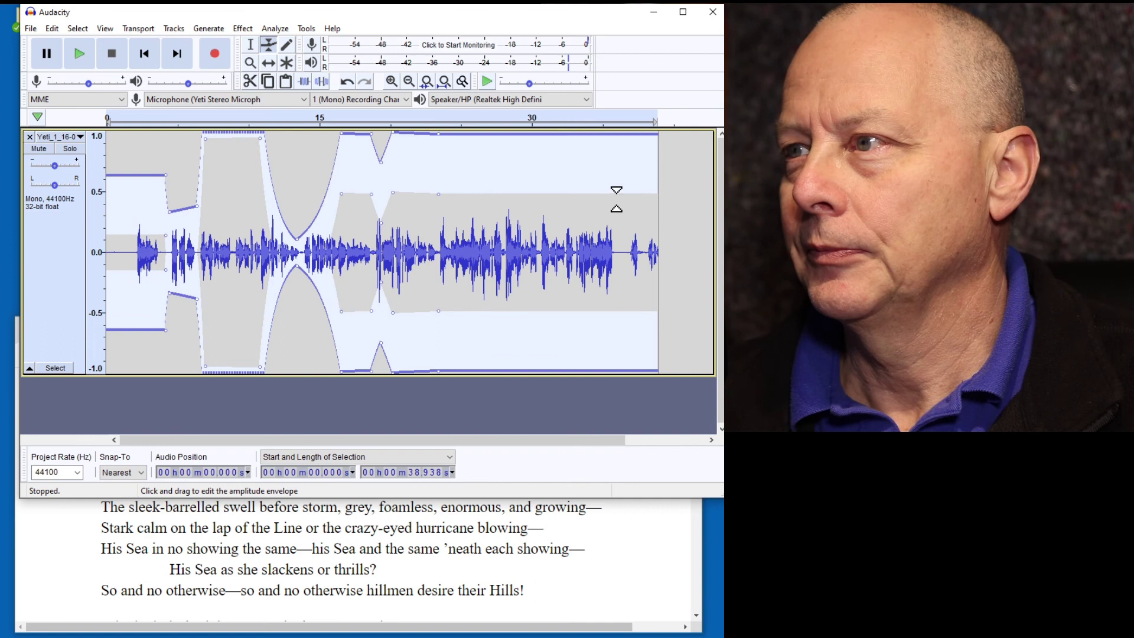
drag(440, 193, 440, 220)
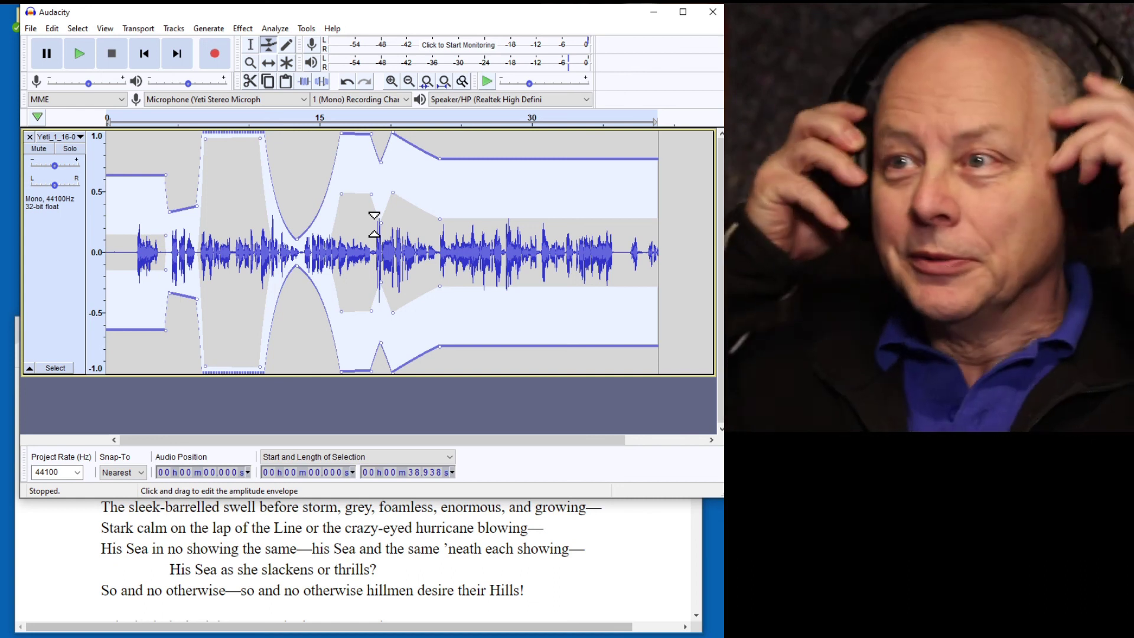
Listen to the envelope-shaped take from about 1 s to 23 s and stop playback
click(122, 115)
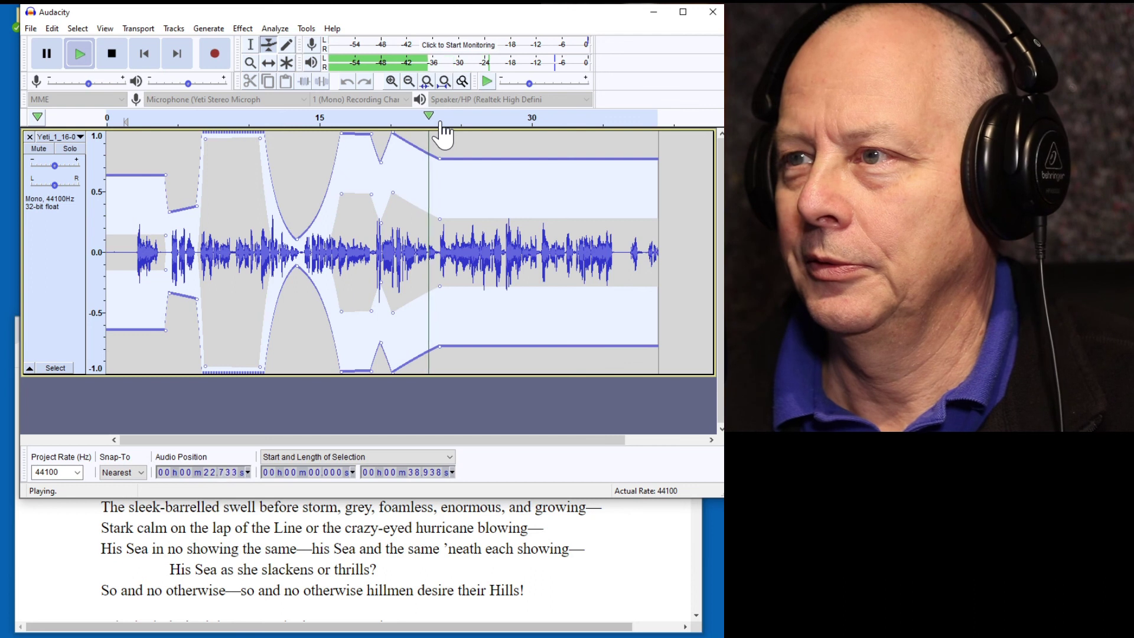
key(p)
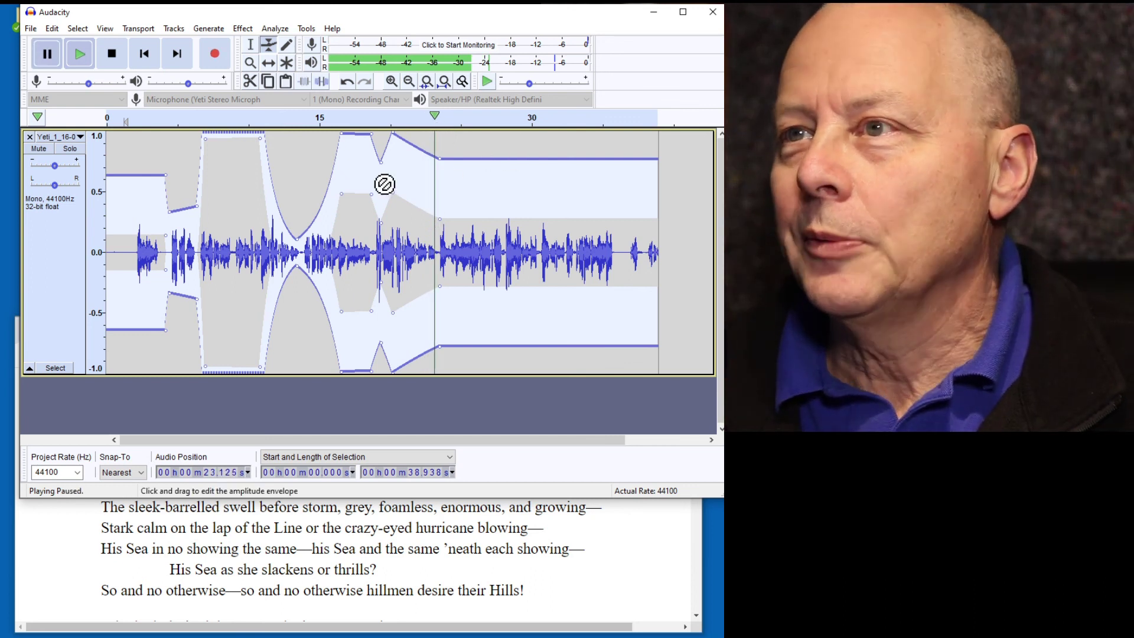
click(114, 54)
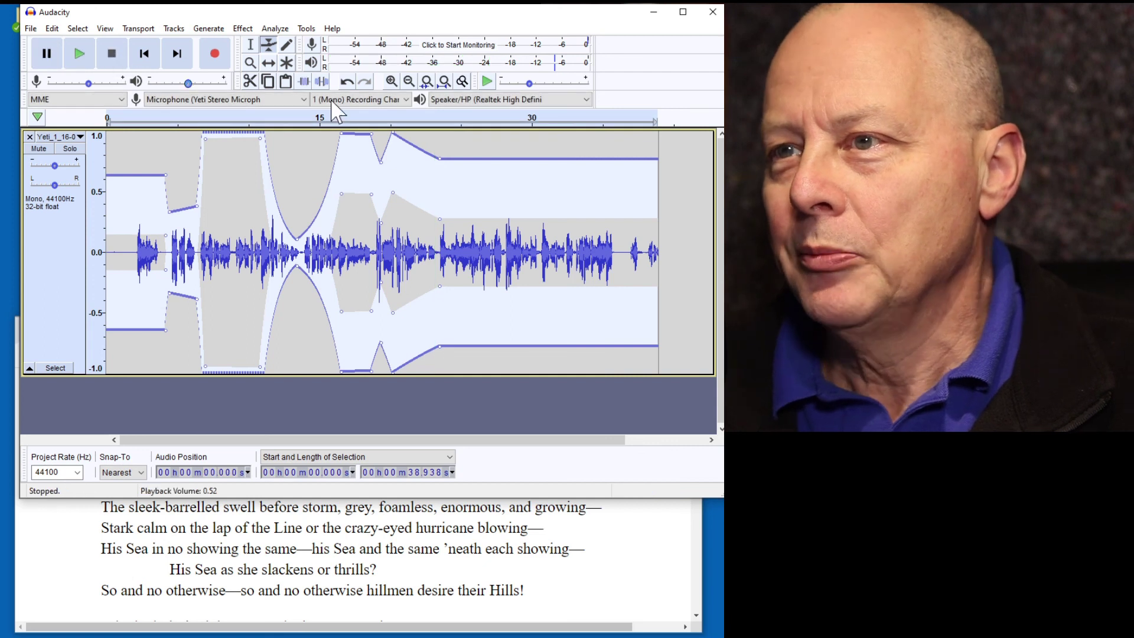